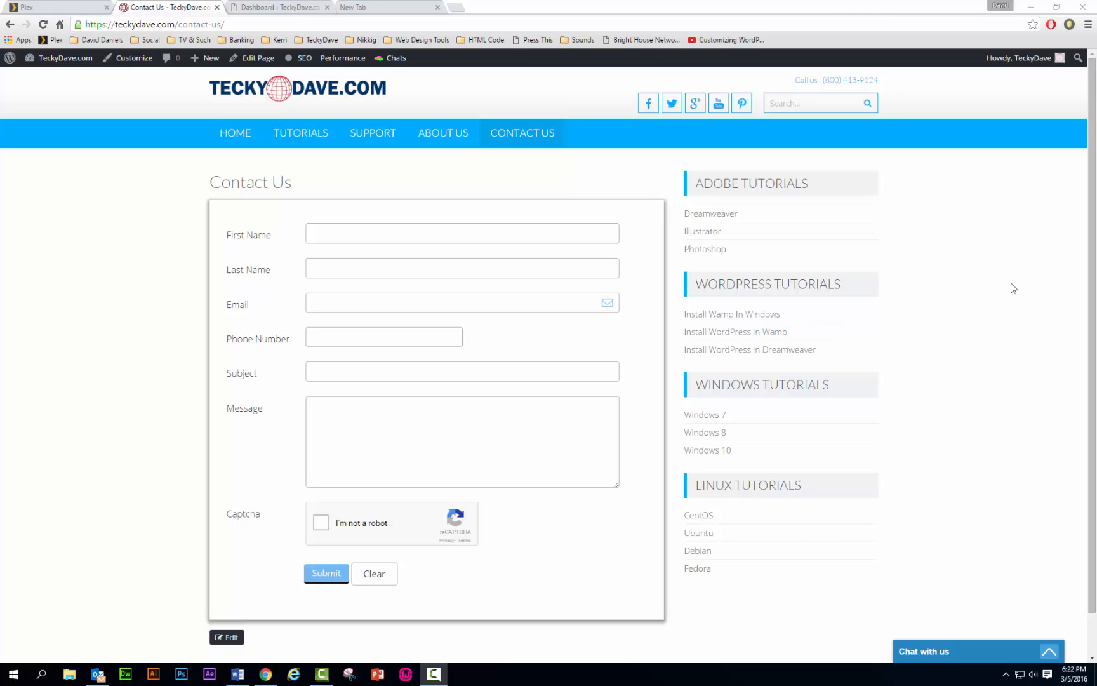
Step: Switch to the blank browser tab and check the WampServer menu in the system tray
left_click(389, 8)
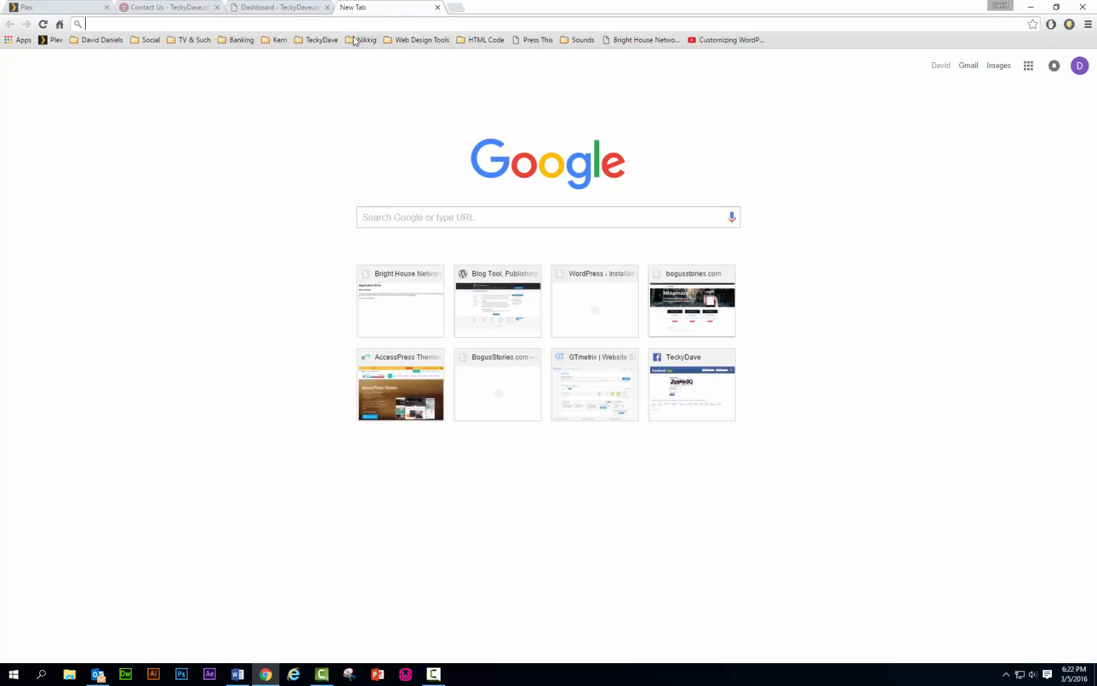
left_click(1006, 675)
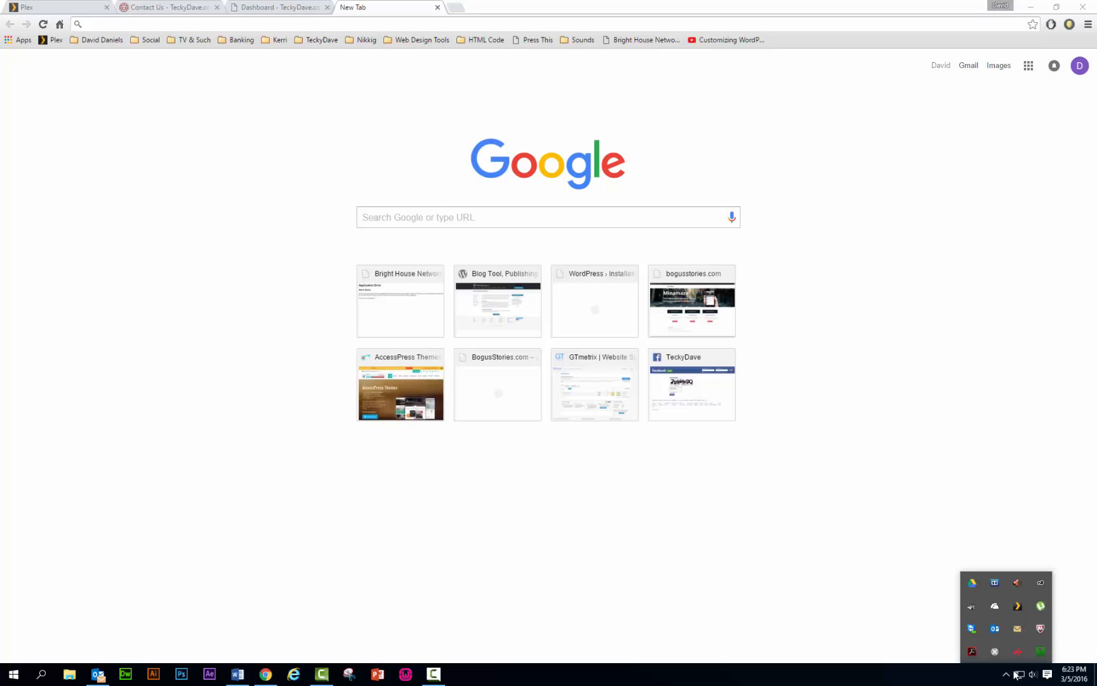
left_click(1042, 652)
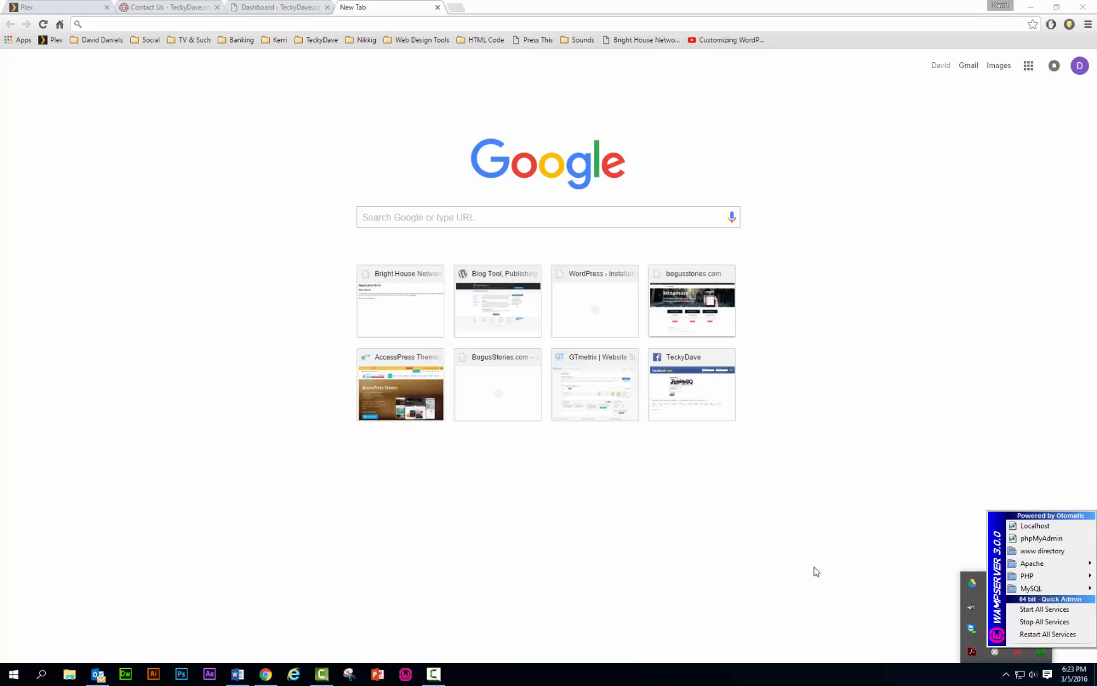
left_click(897, 602)
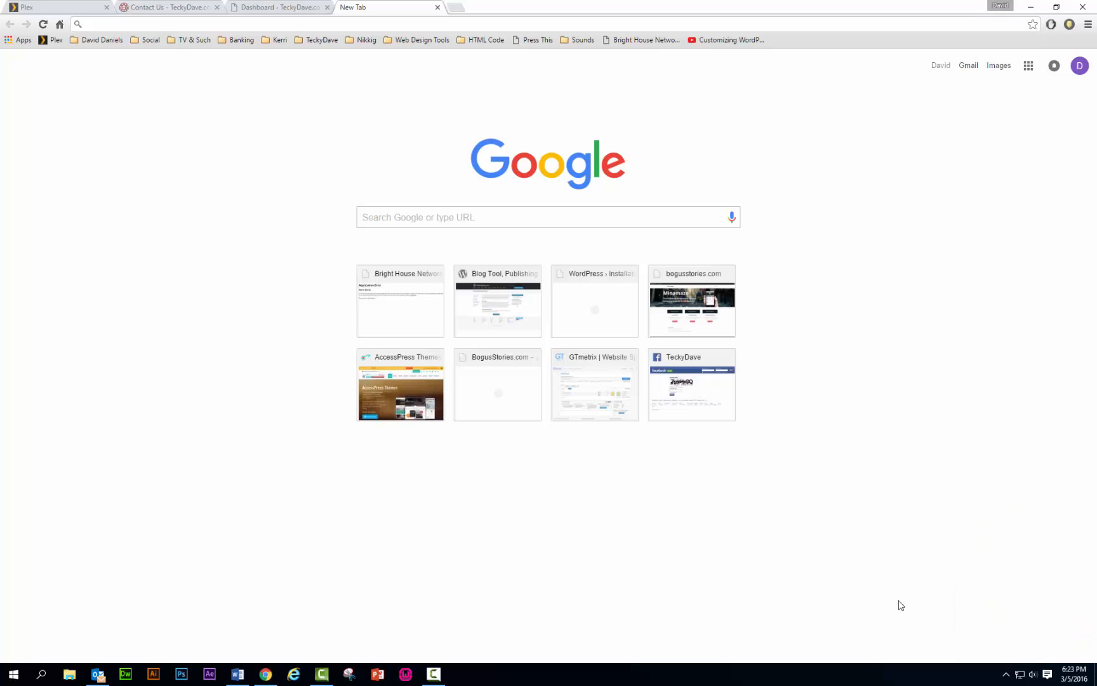
Step: Load the local WordPress site at localhost/bogusstories.com in the blank tab, correcting the misspelled host name
left_click(346, 23)
type("loxalh")
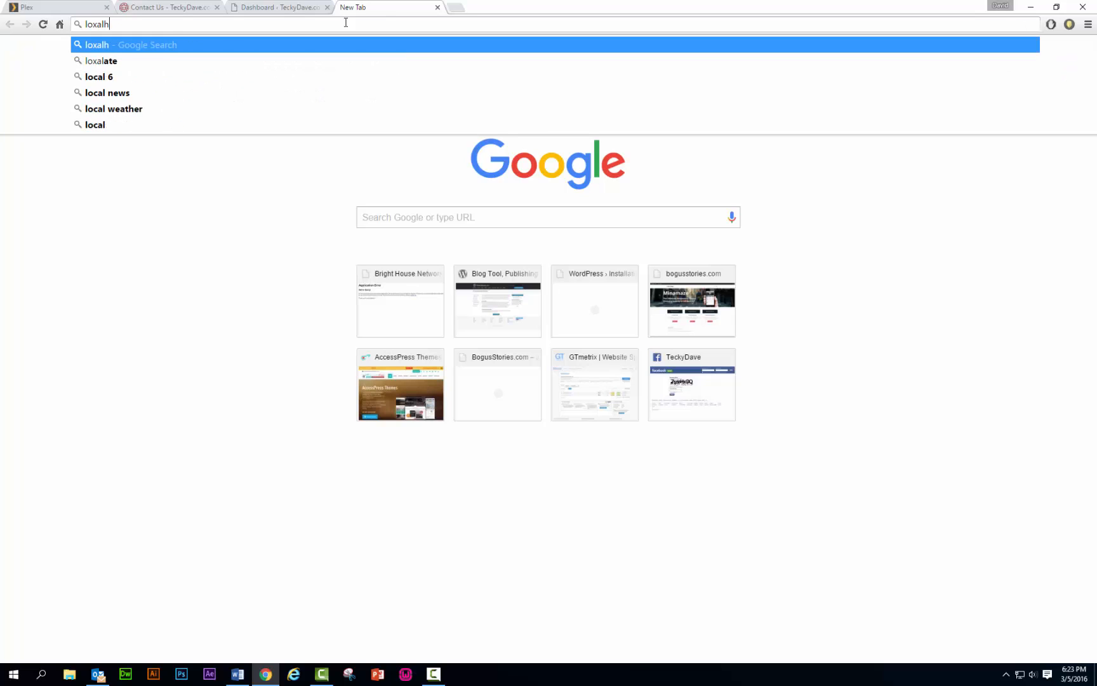
type("ost")
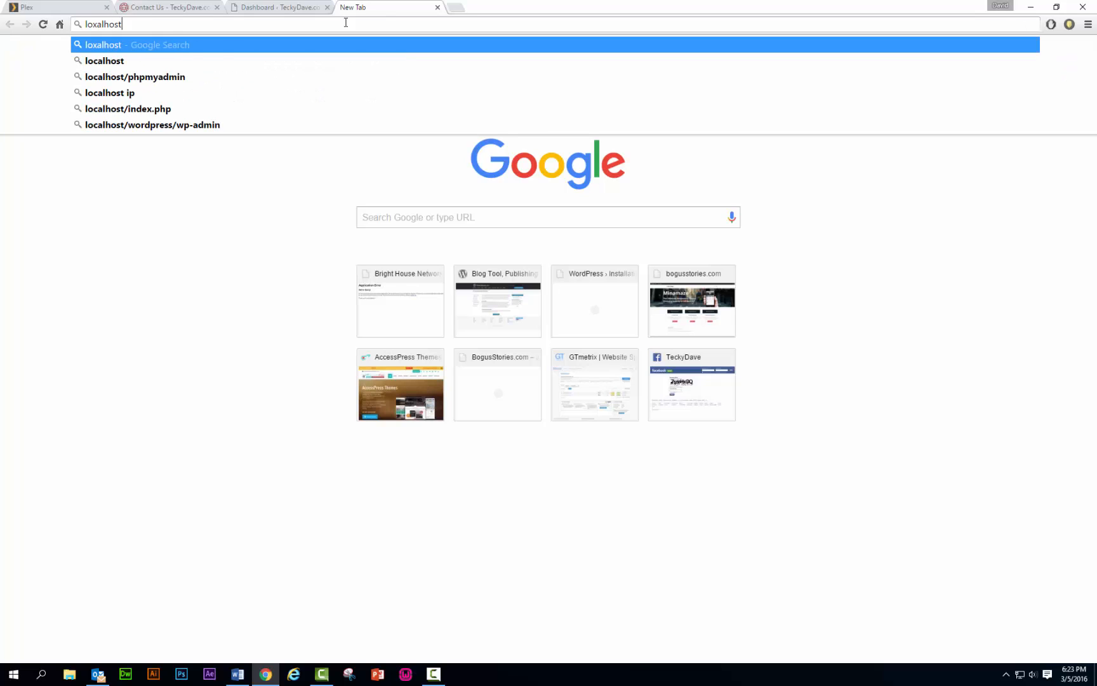
type("/bo")
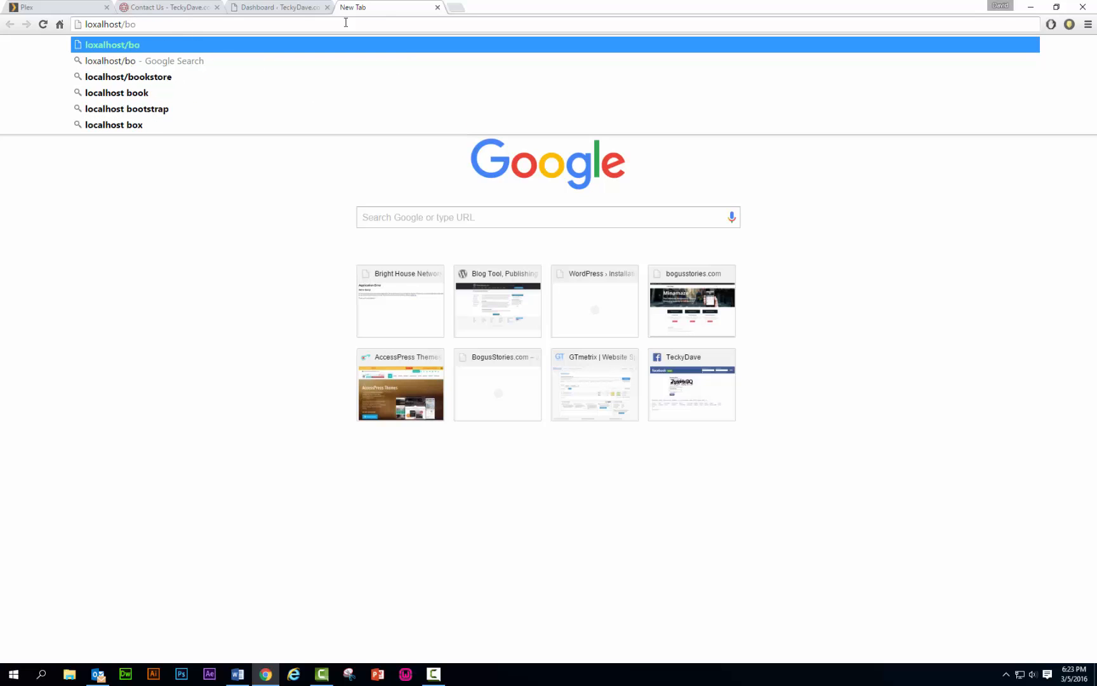
type("guss")
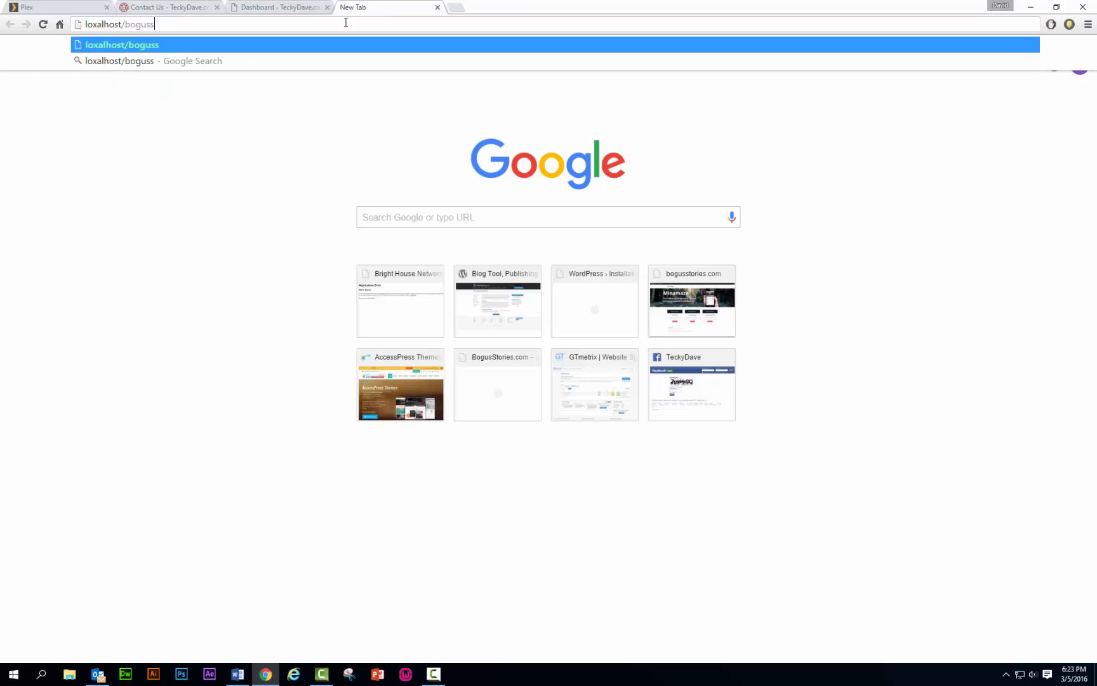
type("tories.")
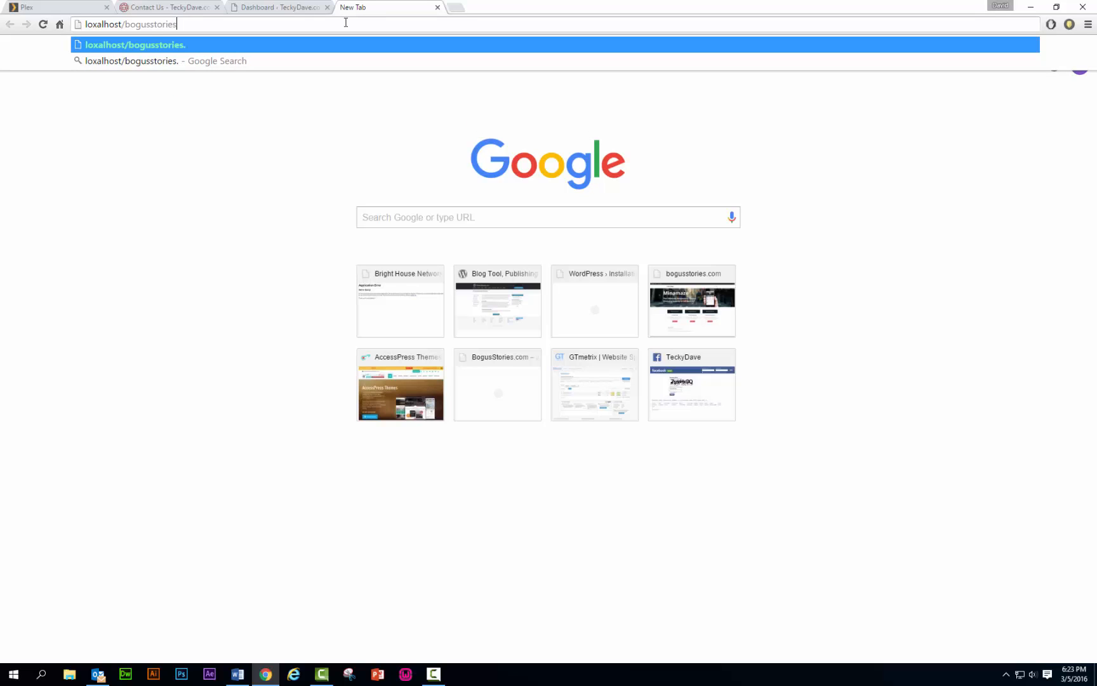
type("com")
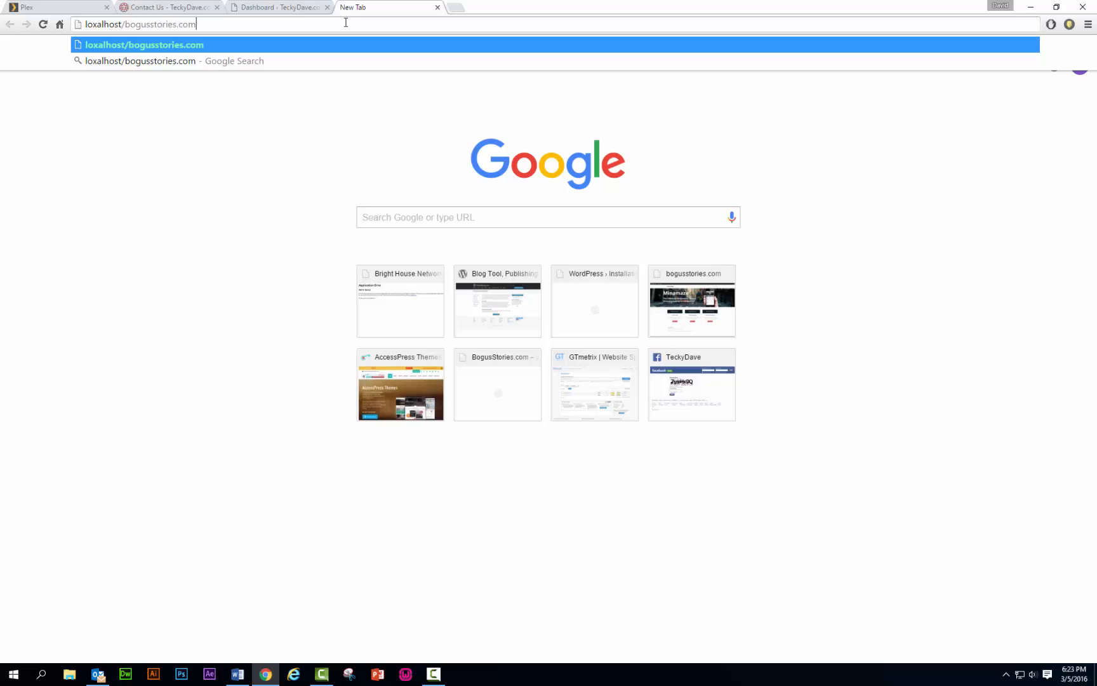
key("Return")
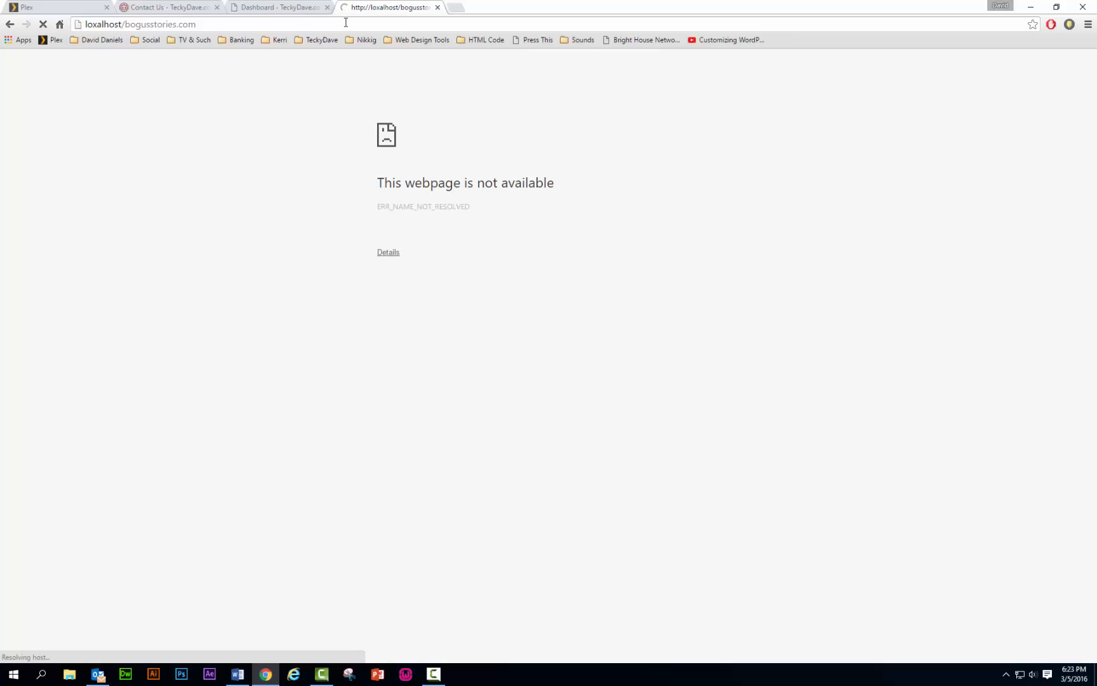
left_click(98, 25)
left_click(98, 25)
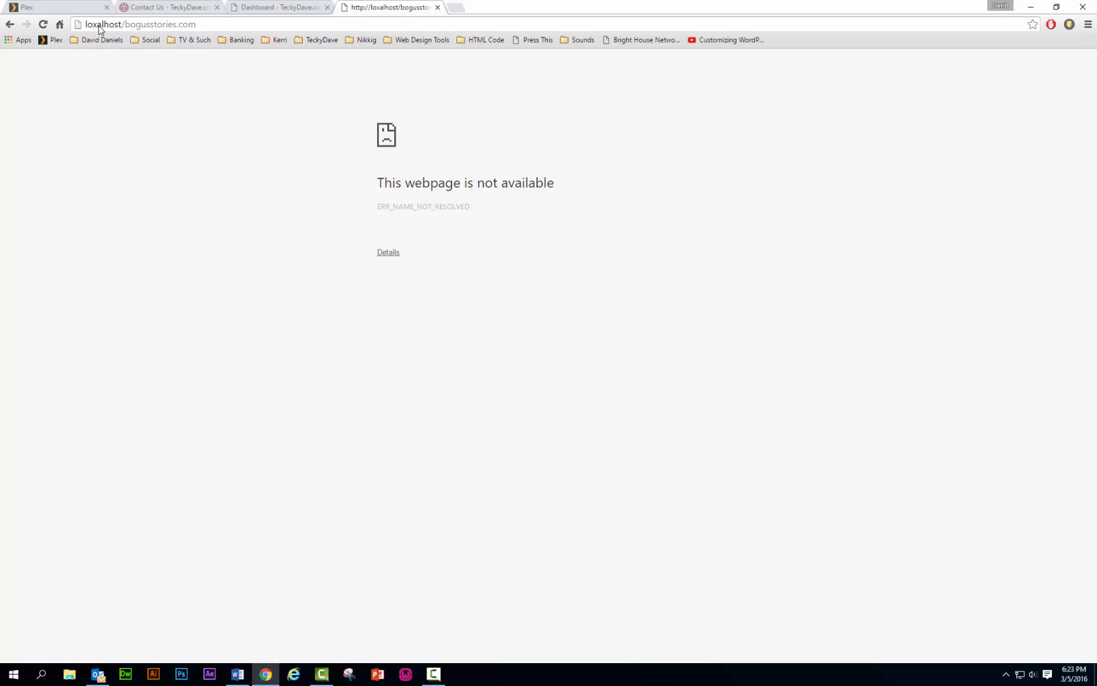
key("BackSpace")
type("c")
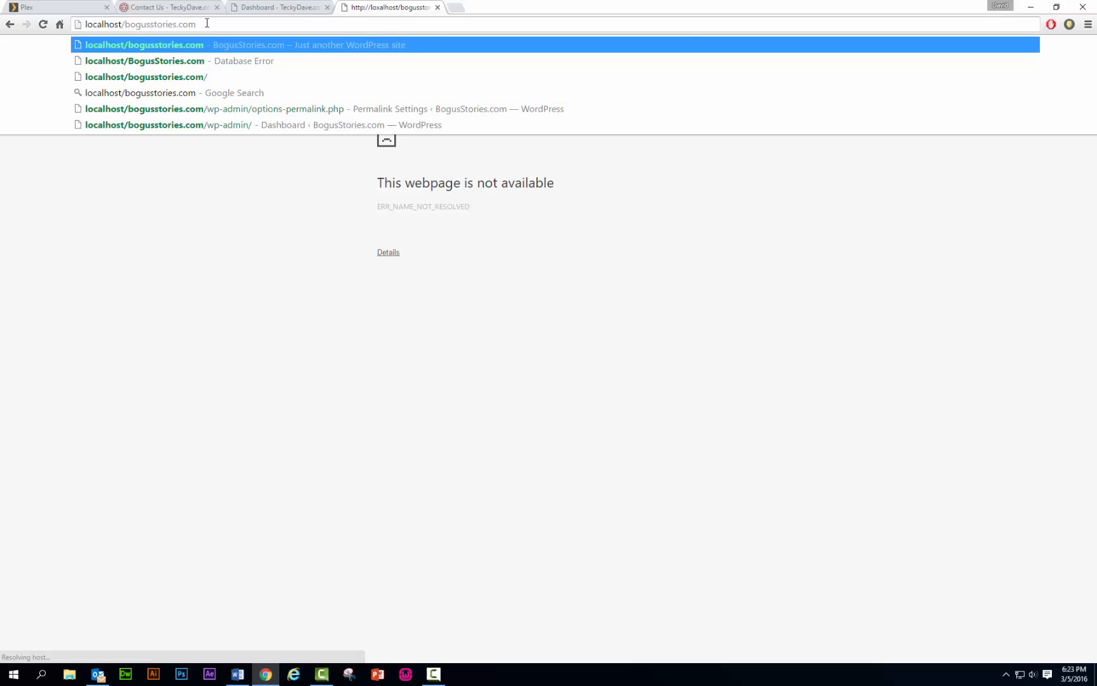
key("Return")
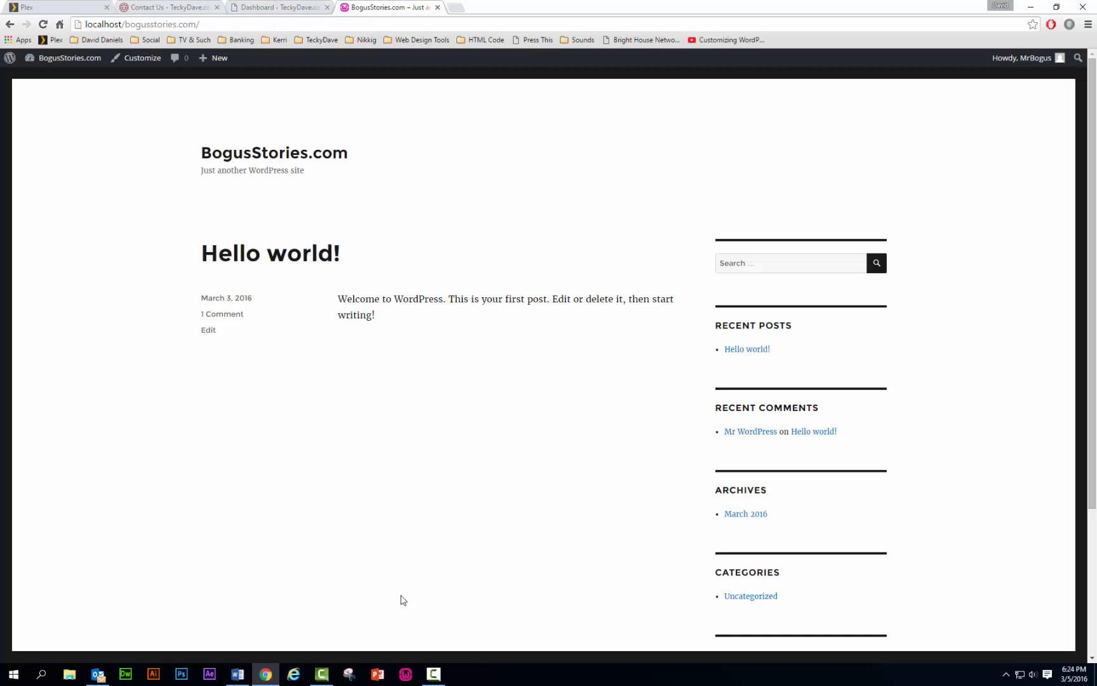
Step: Switch to Dreamweaver and close its Welcome window
left_click(126, 675)
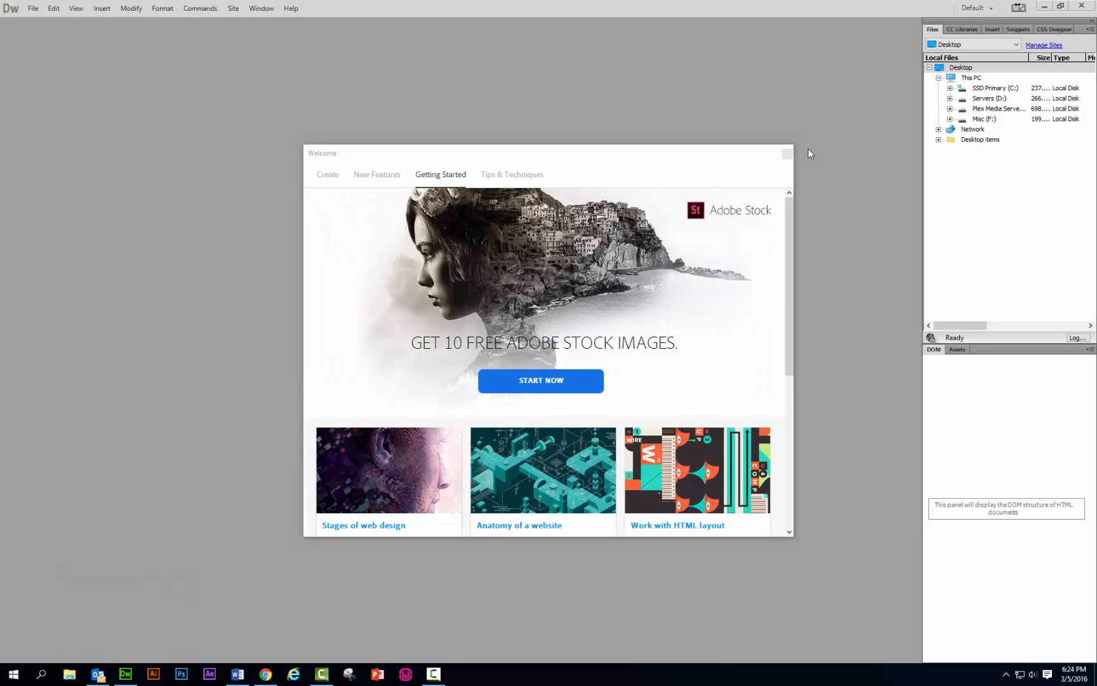
left_click(787, 154)
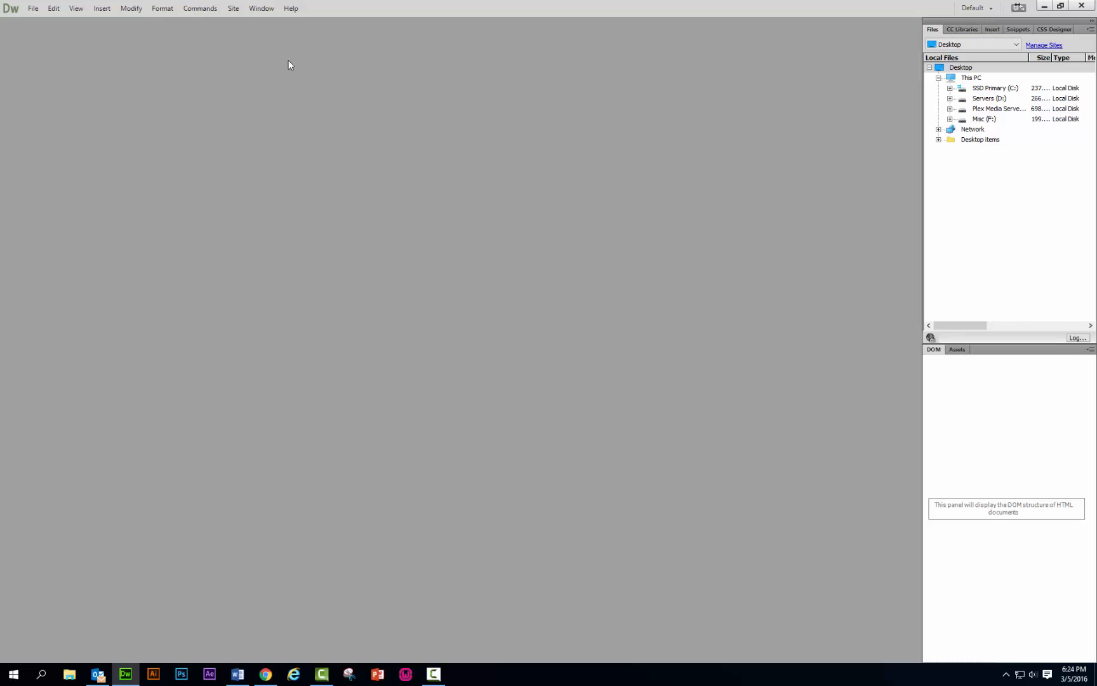
Step: Hide the Files panel and show it again
left_click(256, 10)
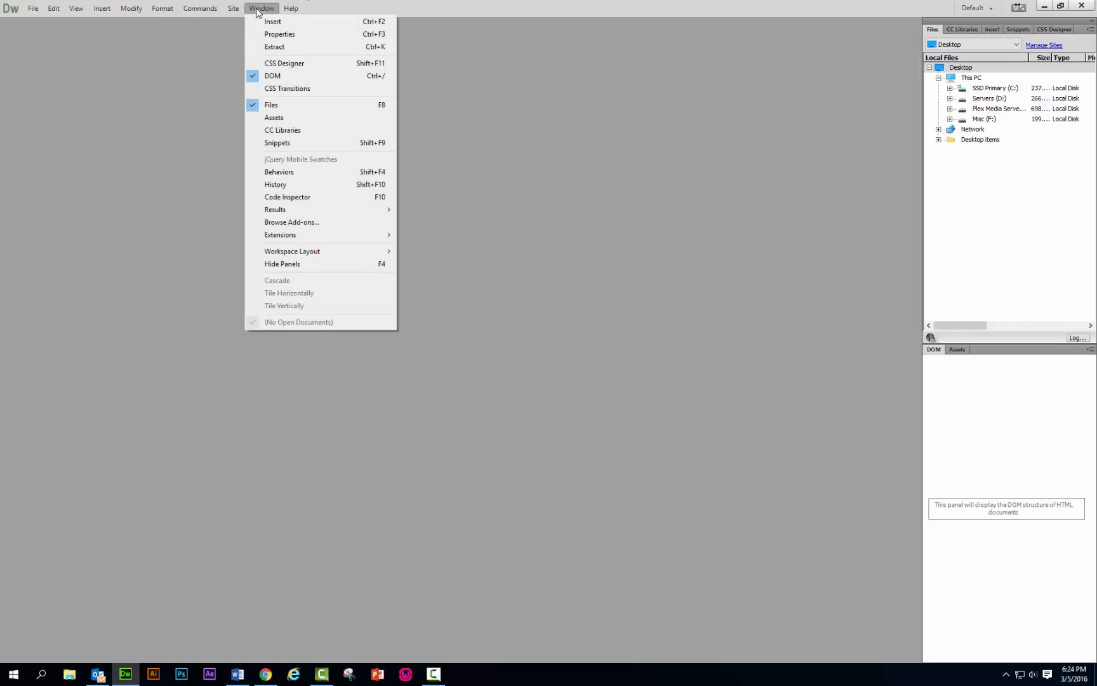
left_click(284, 105)
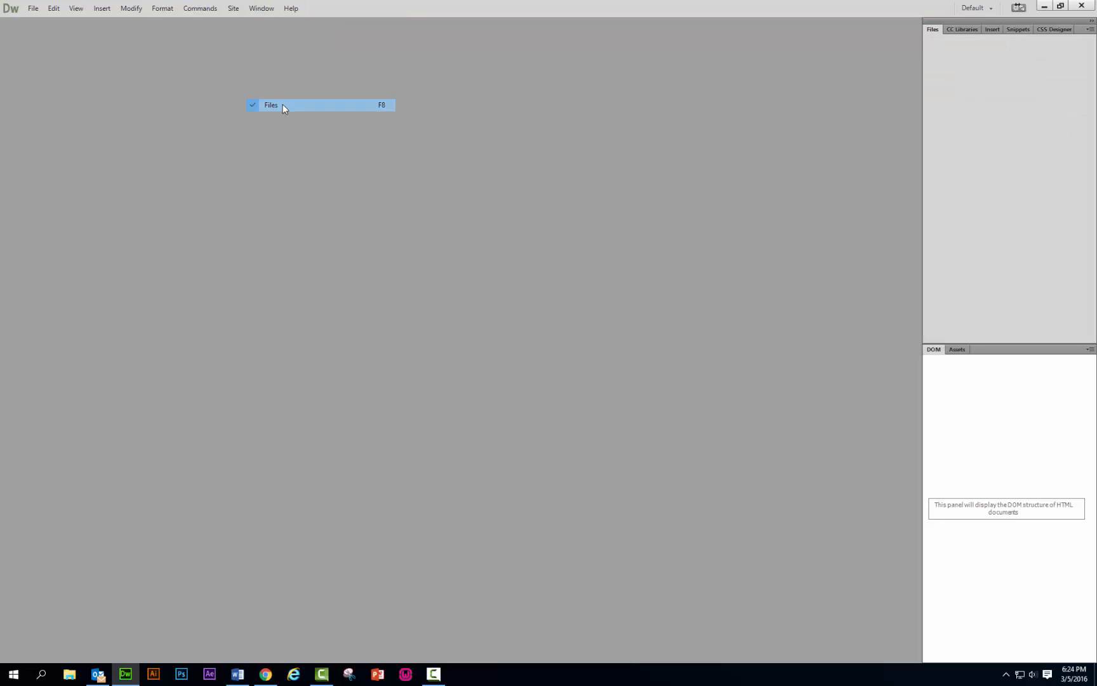
left_click(269, 10)
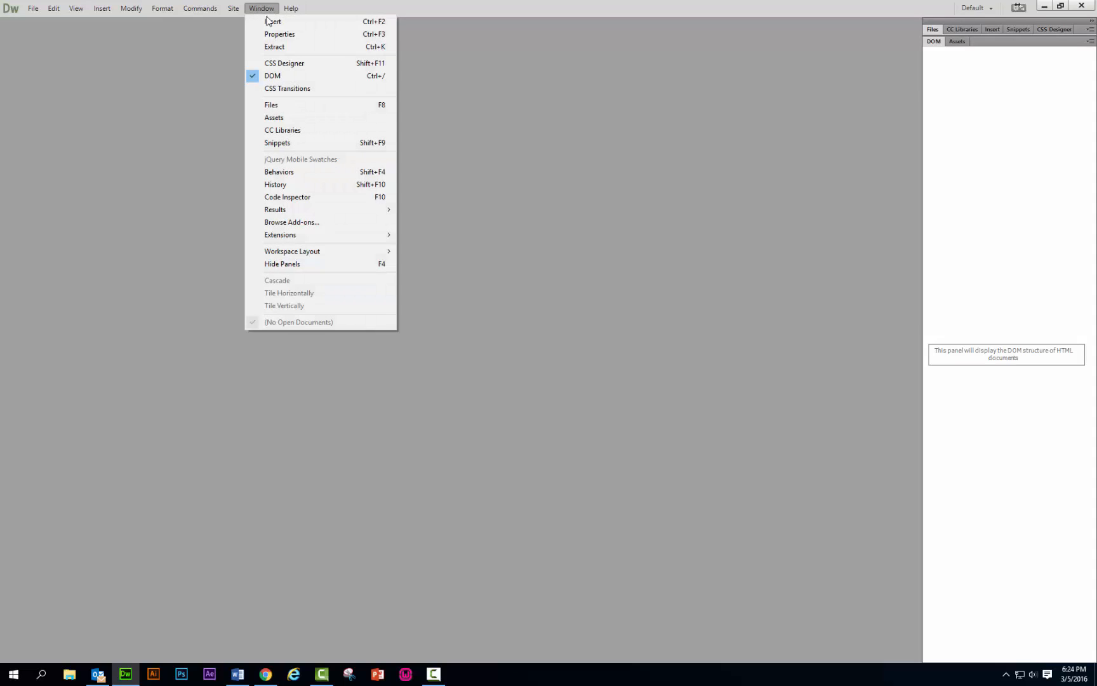
left_click(264, 106)
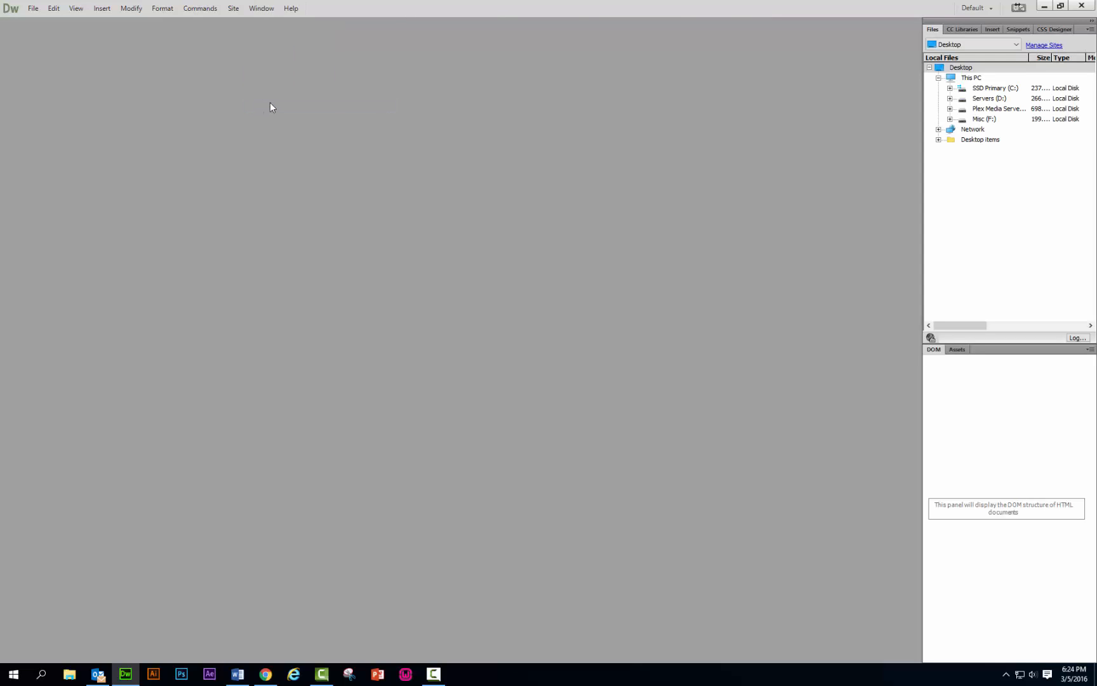
Step: Start a new Dreamweaver site and name it BogusStories (Testing)
left_click(234, 10)
left_click(259, 23)
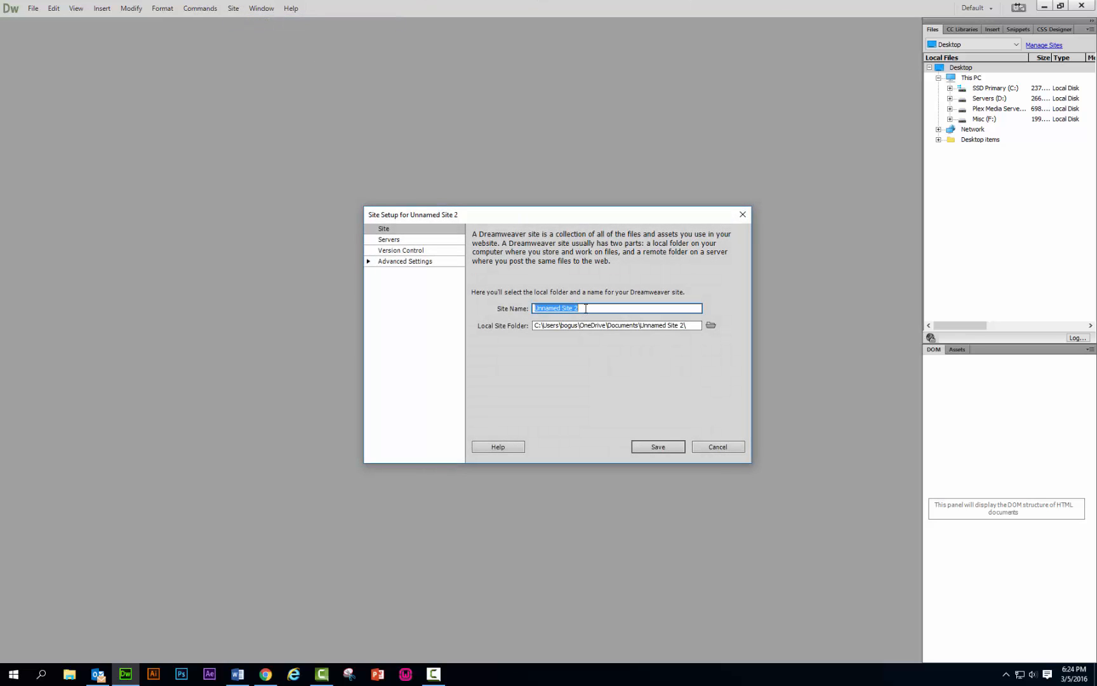
type("BogusStories")
type("(Testing")
Step: Set the local site folder to D:\wamp64\www\BogusStories.com\ and save the new site
left_click(712, 327)
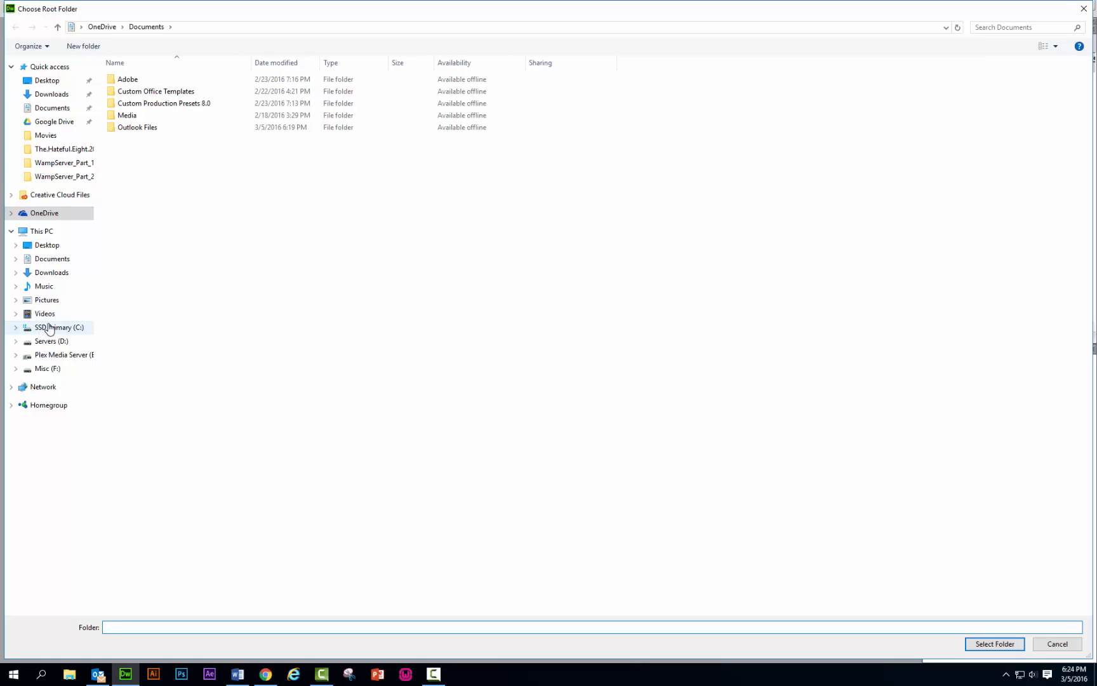
left_click(45, 345)
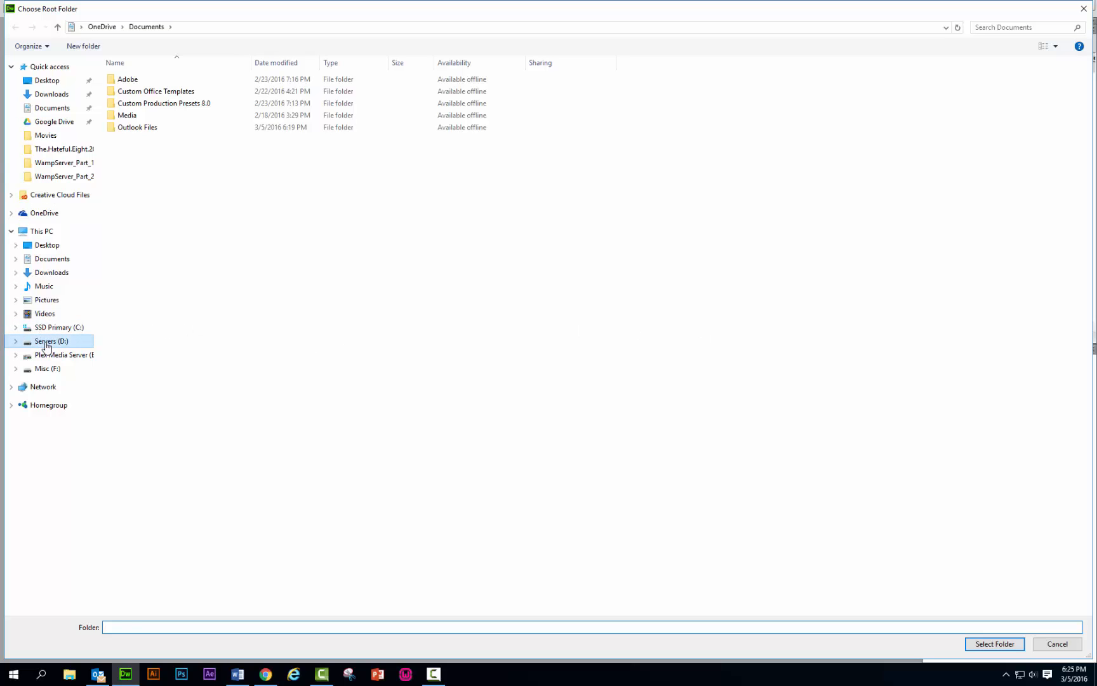
left_click(136, 81)
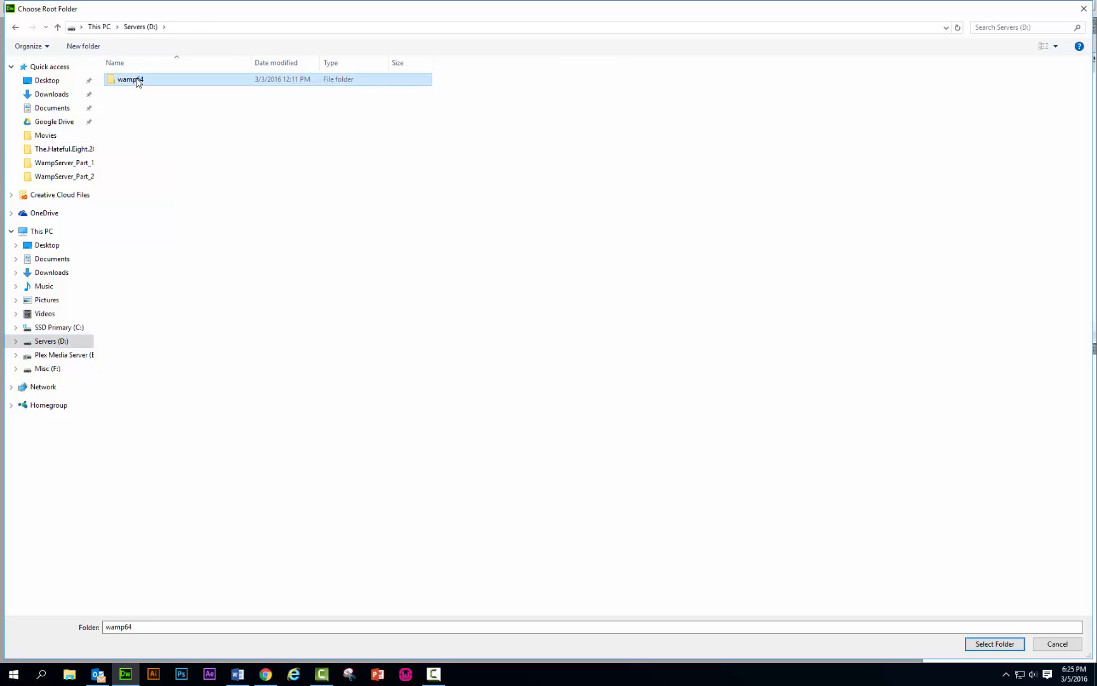
double_click(138, 82)
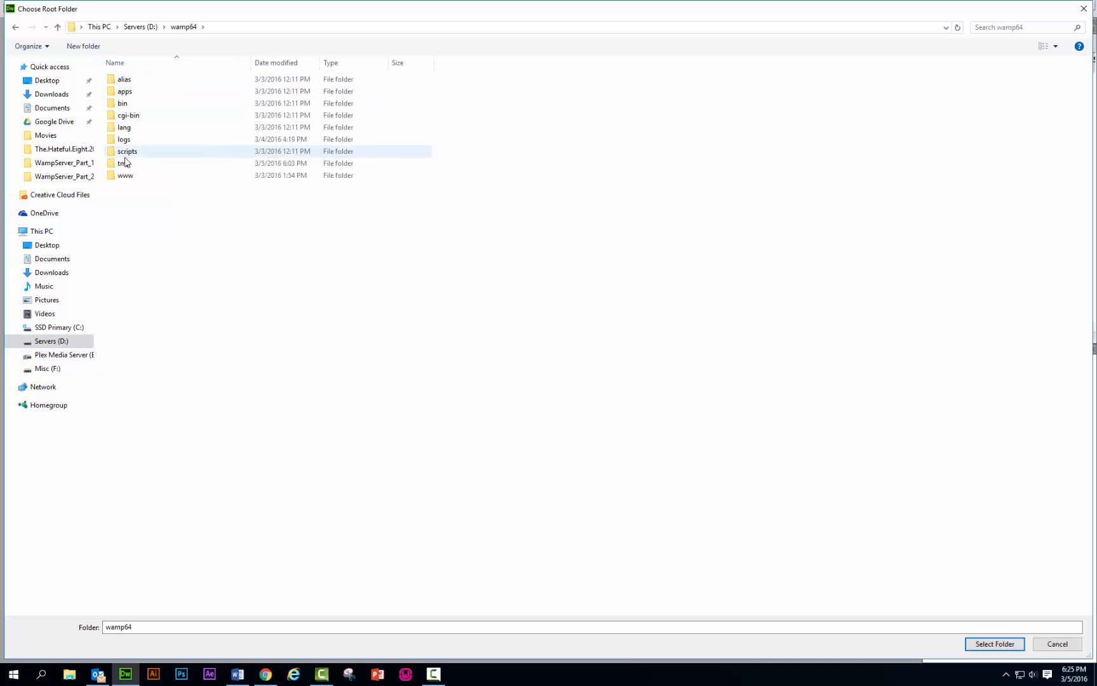
double_click(125, 176)
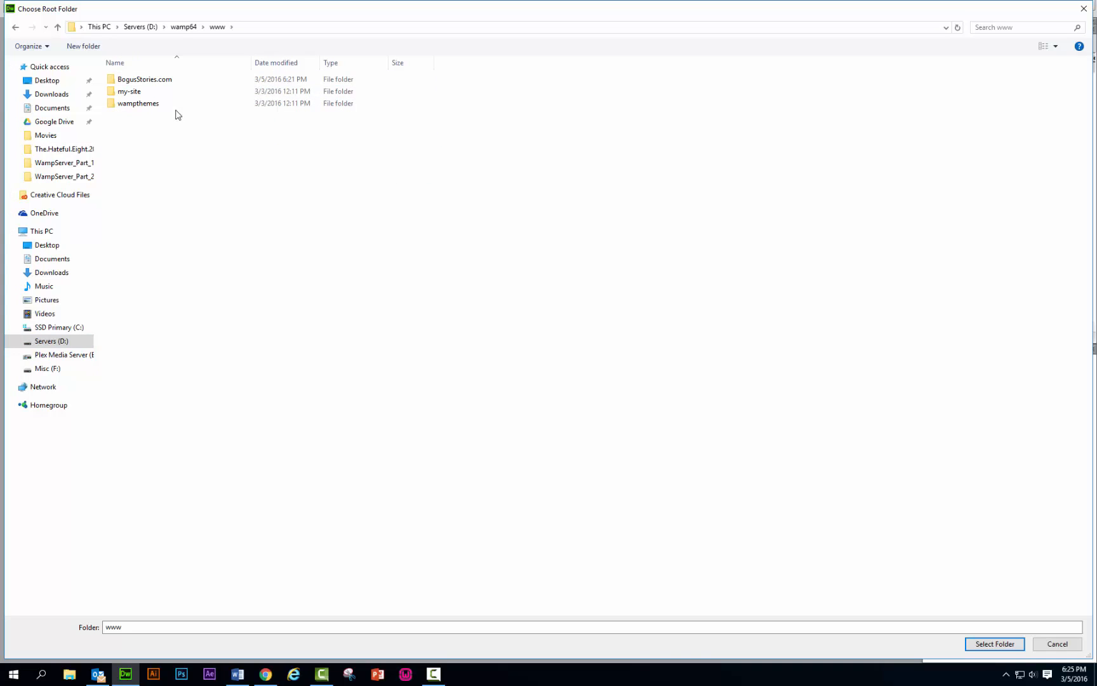
double_click(149, 78)
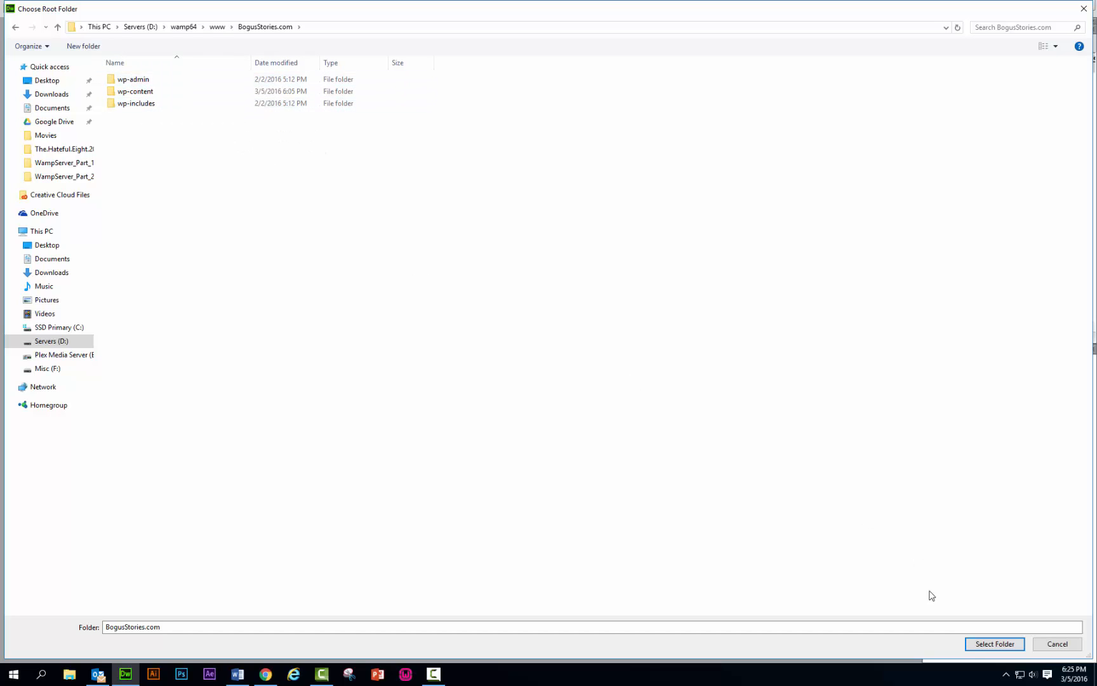
left_click(990, 644)
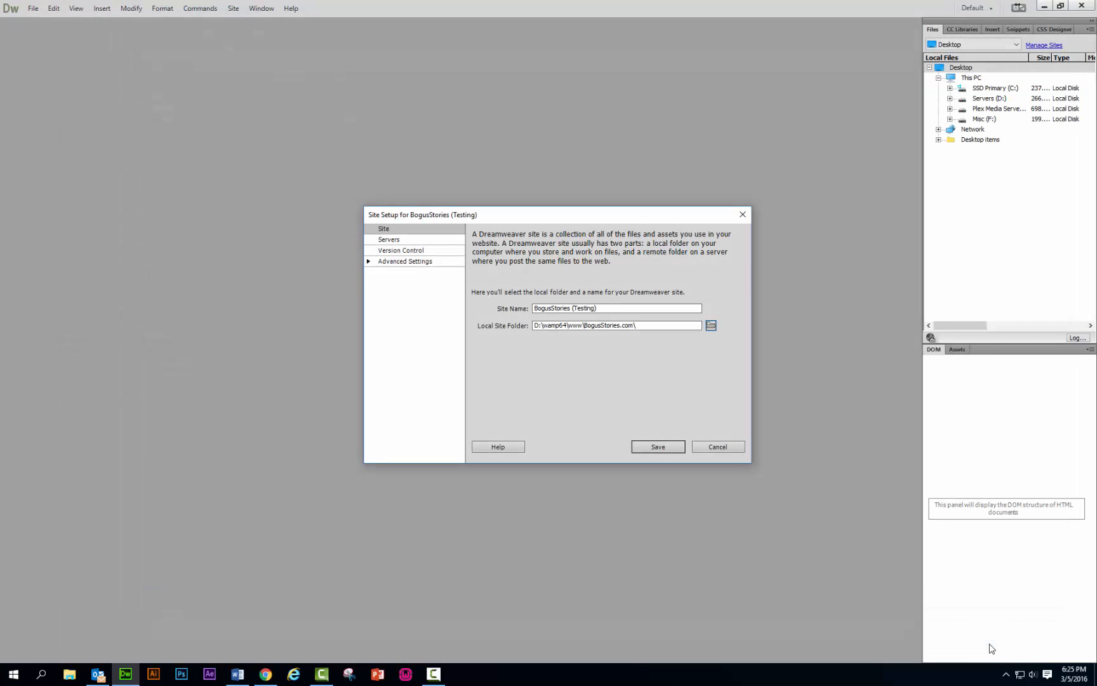
left_click(658, 447)
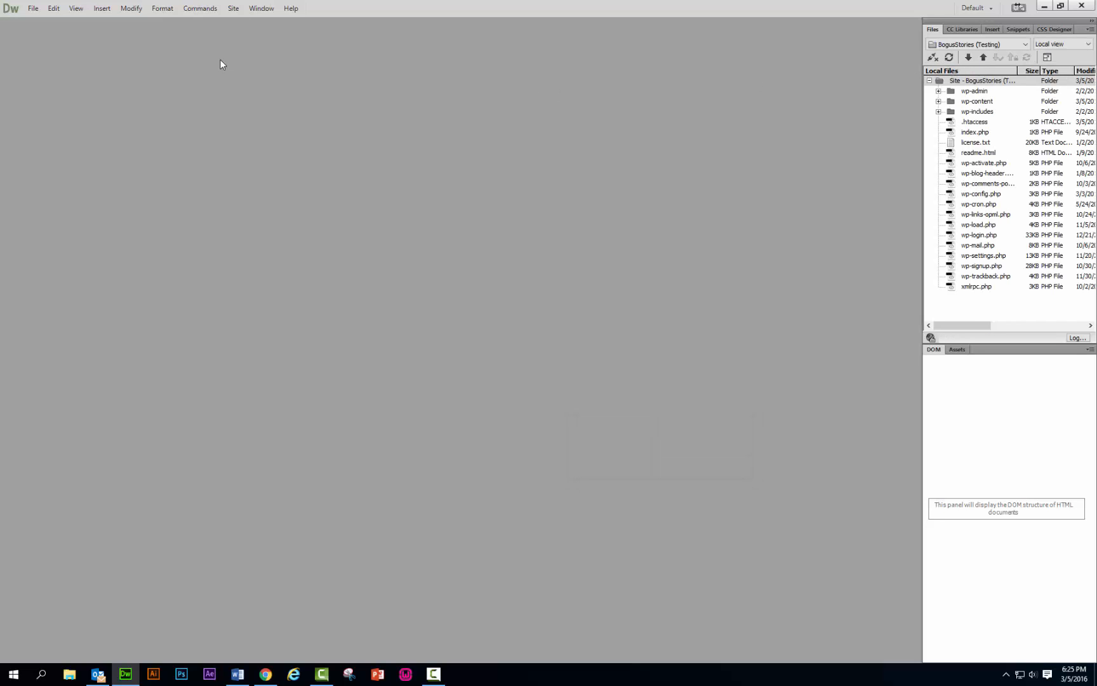
Step: Edit the BogusStories (Testing) site's setup and add a new server named WampServer_64
left_click(232, 9)
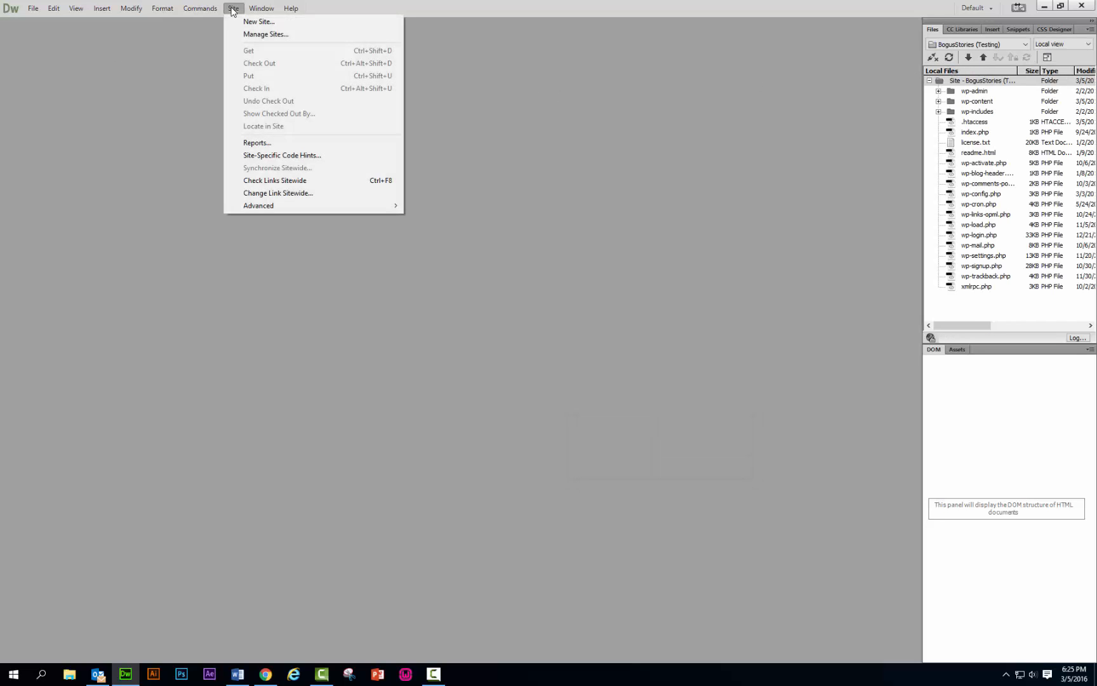
left_click(252, 35)
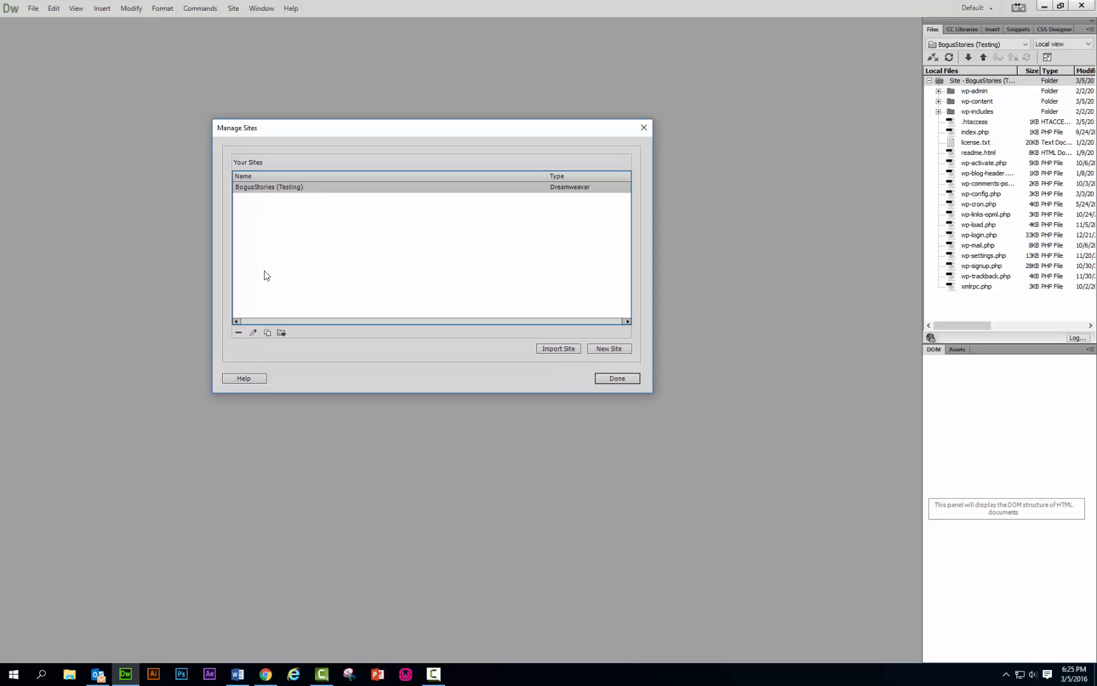
left_click(253, 333)
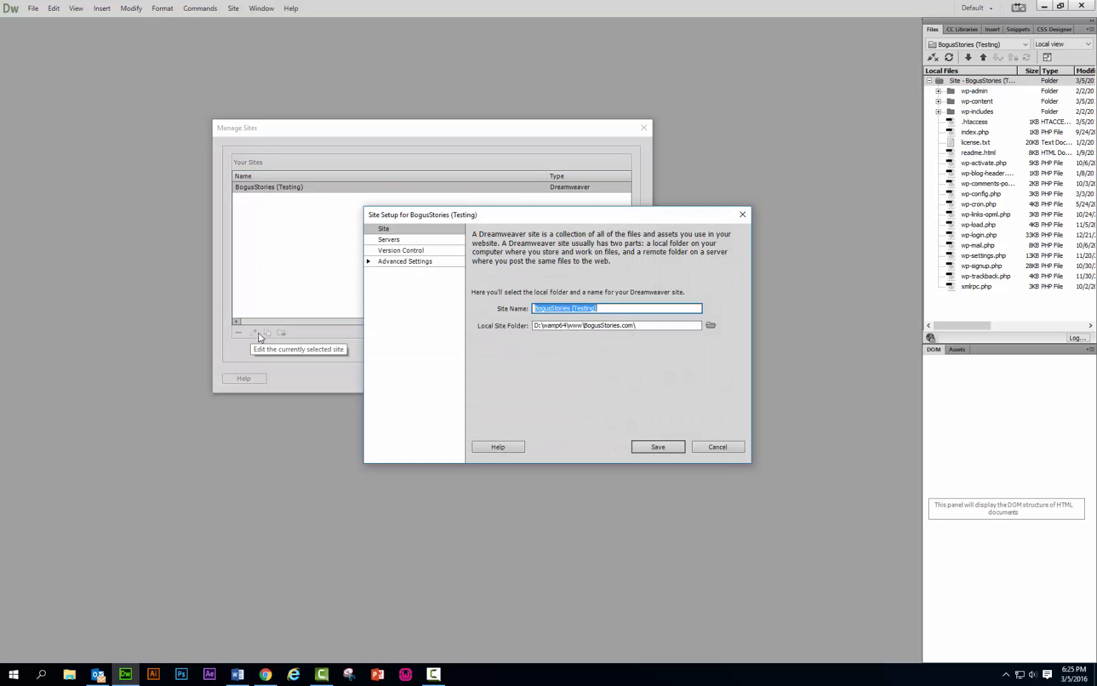
left_click(387, 241)
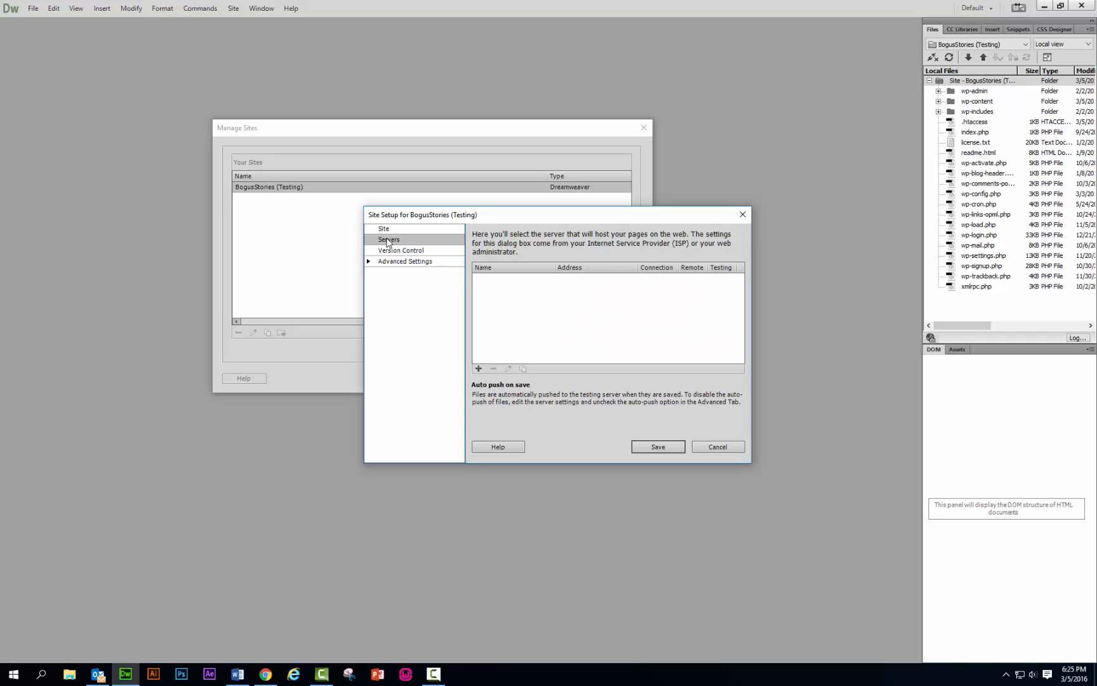
left_click(478, 369)
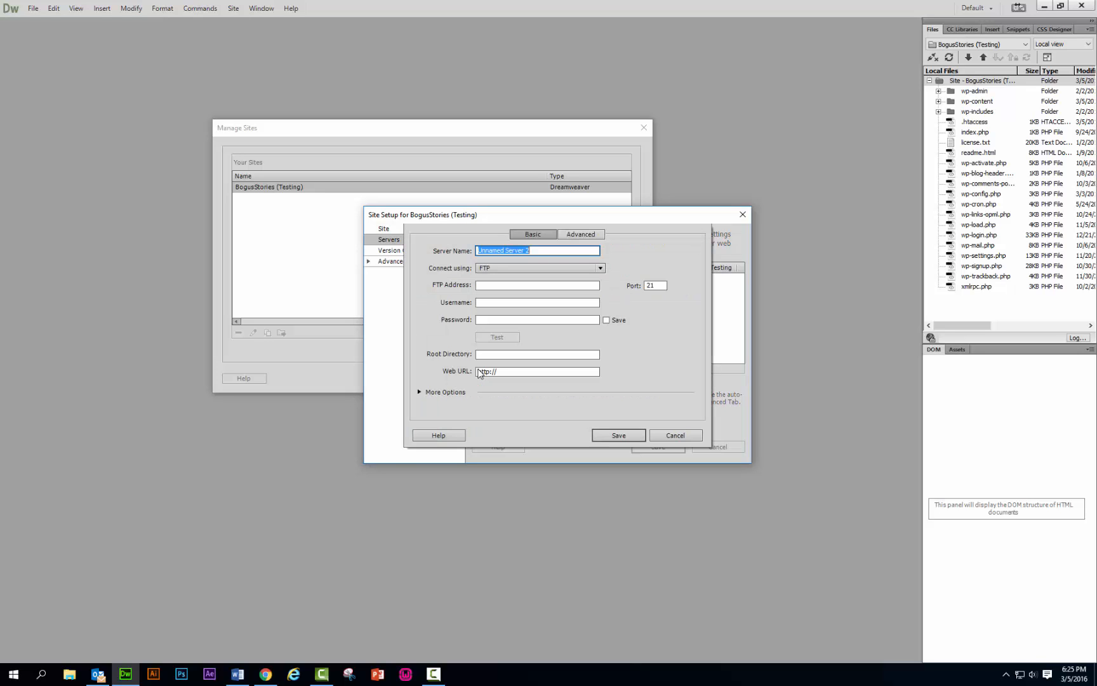
left_click_drag(541, 250, 356, 253)
type("Wamp")
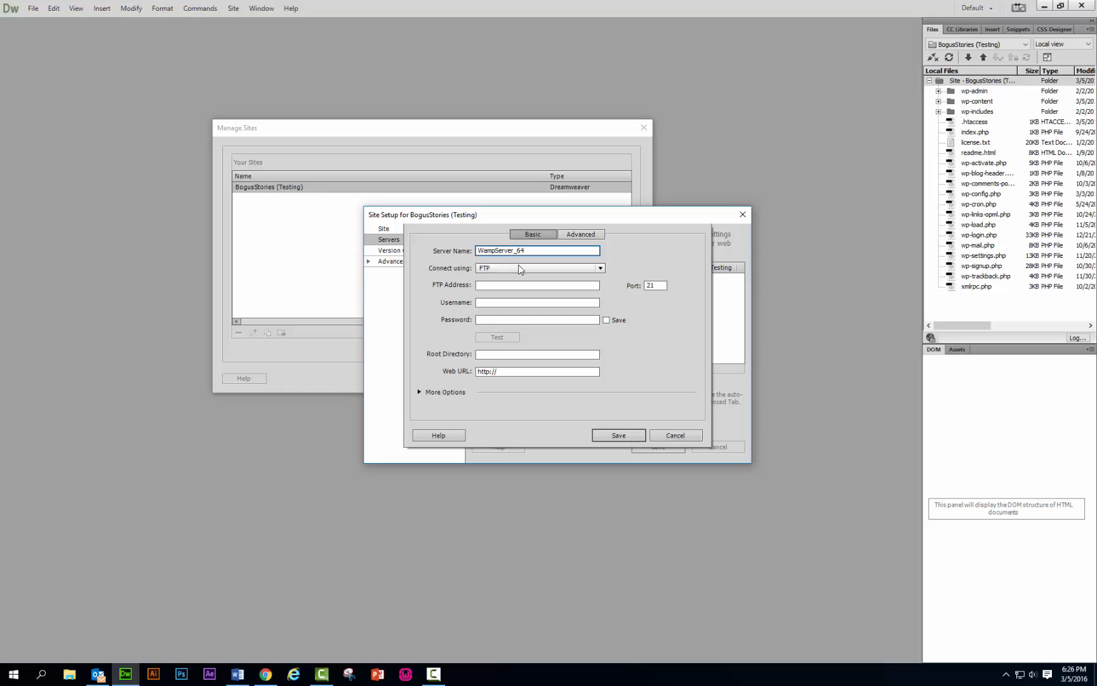
Step: Connect the WampServer_64 server using Local/Network and set its server folder to D:\wamp64\www\BogusStories.com
left_click(600, 268)
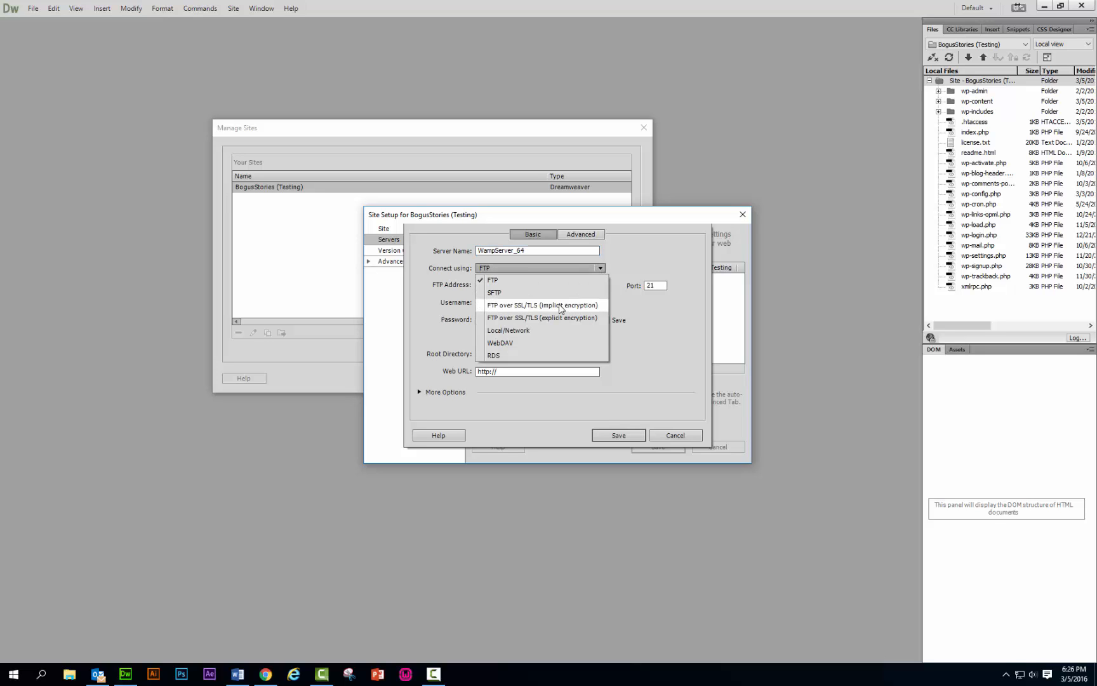
left_click(536, 332)
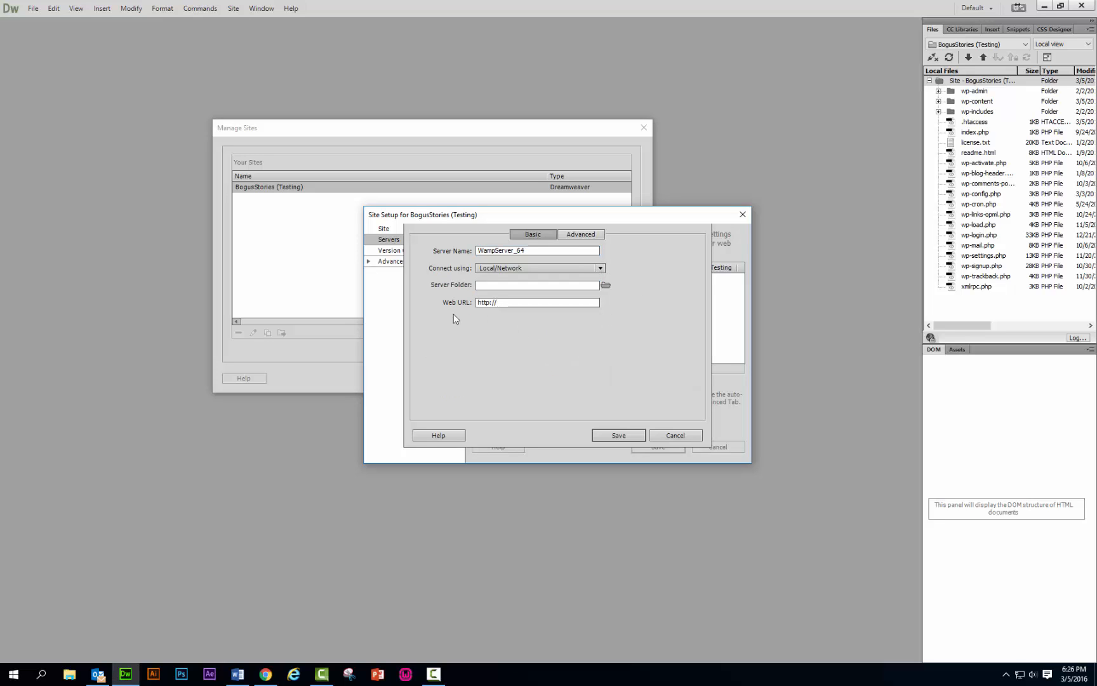
left_click(607, 285)
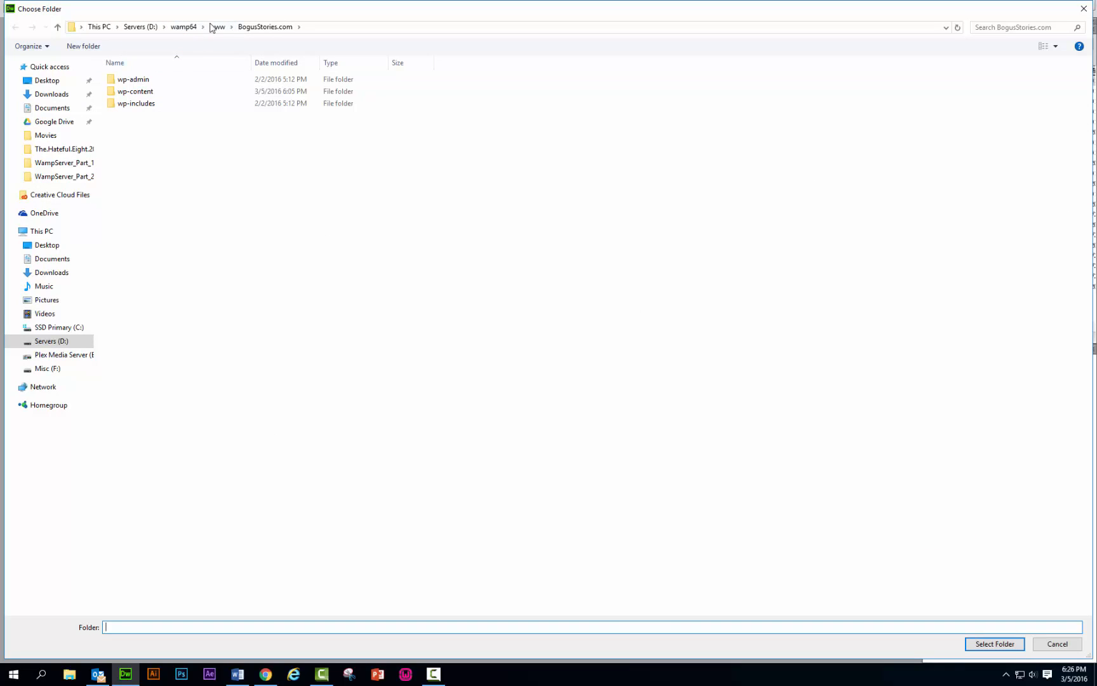
left_click(218, 26)
double_click(150, 79)
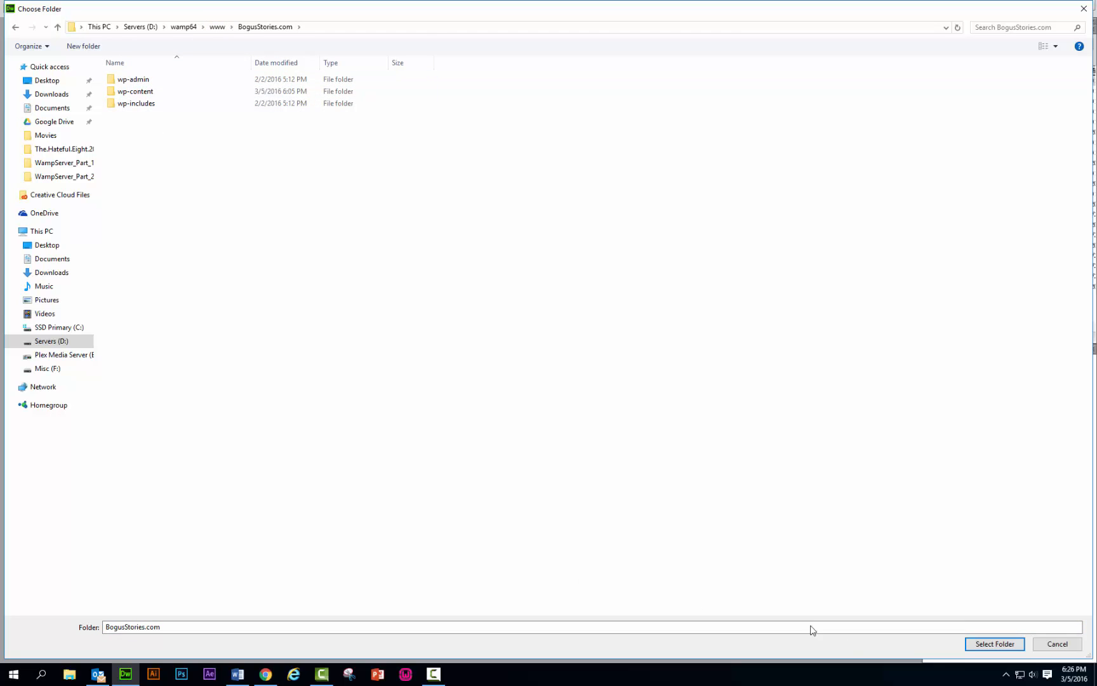
left_click(996, 644)
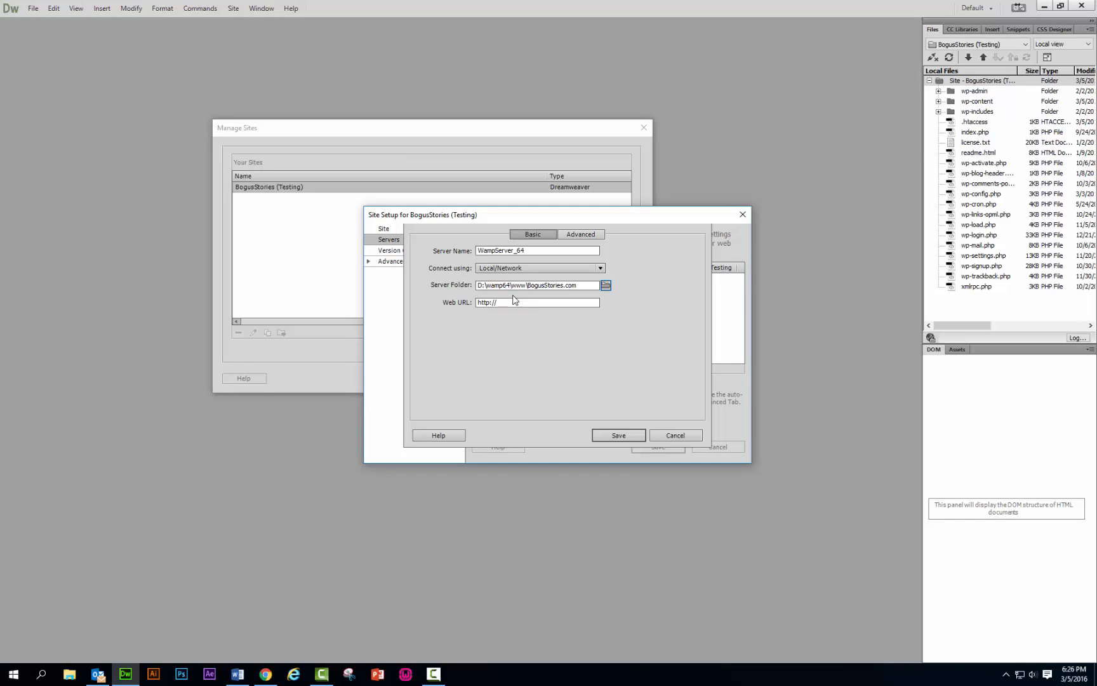
Step: Switch to Chrome and copy the local WordPress site's address, localhost/bogusstories.com/
left_click(266, 675)
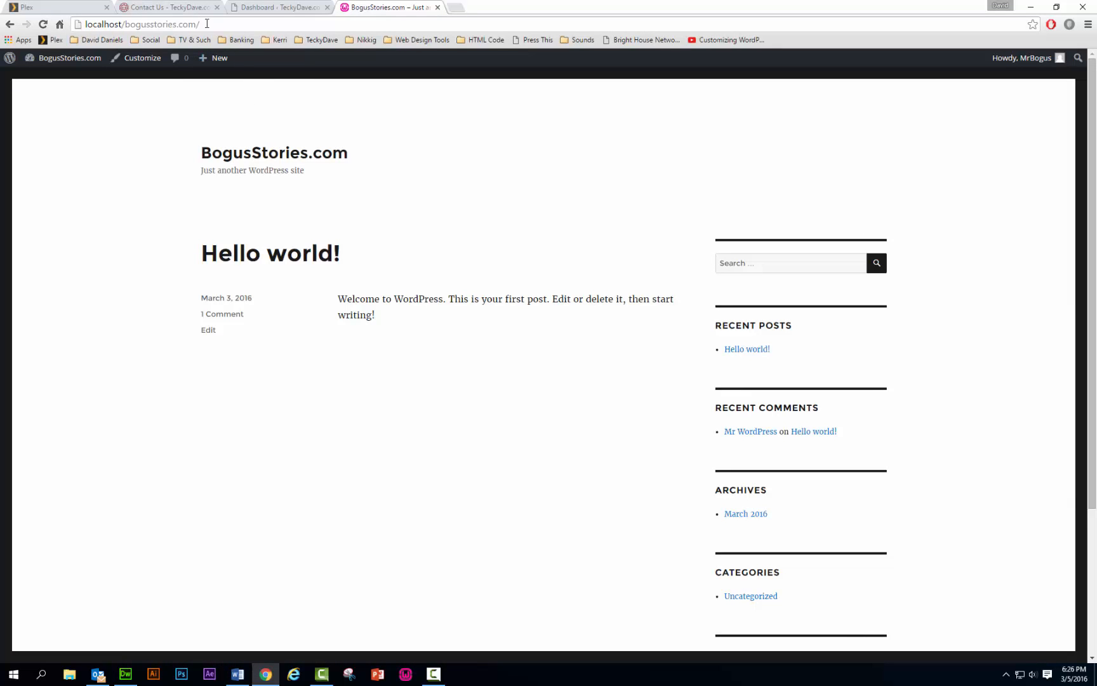
left_click_drag(206, 23, 85, 24)
right_click(116, 25)
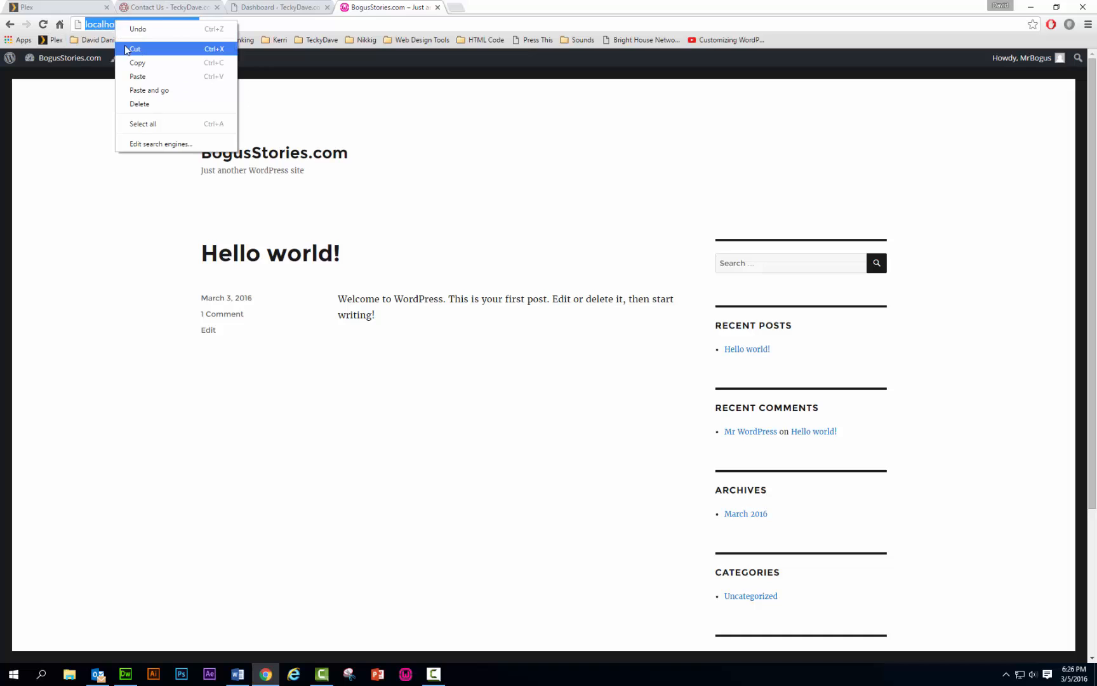
left_click(135, 64)
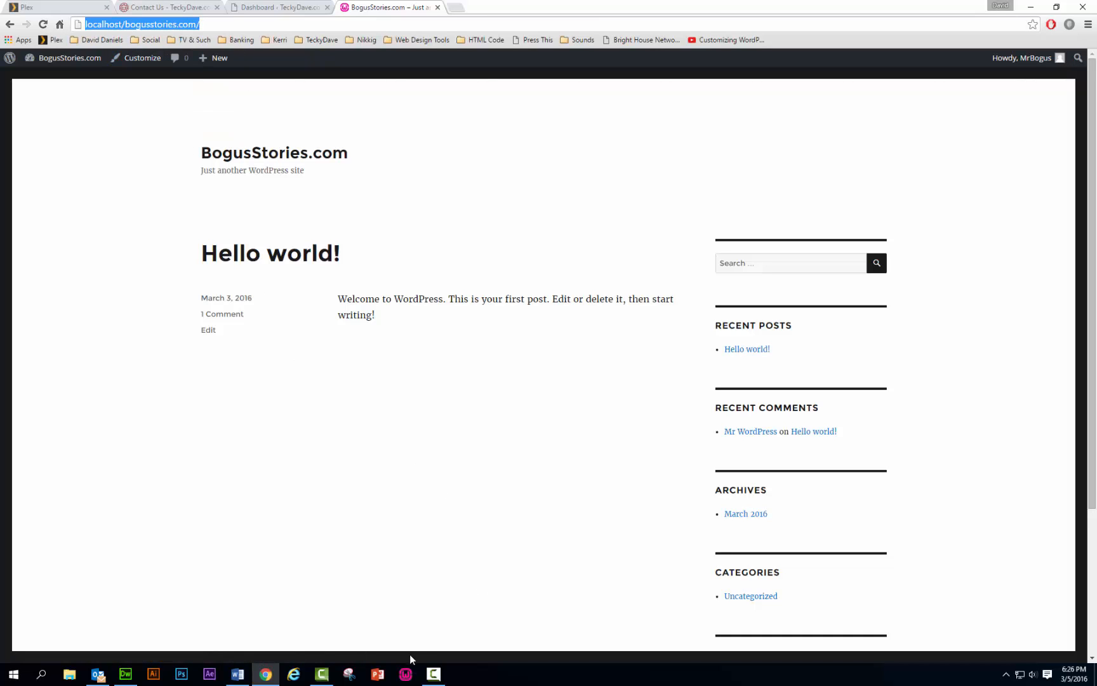
left_click(125, 674)
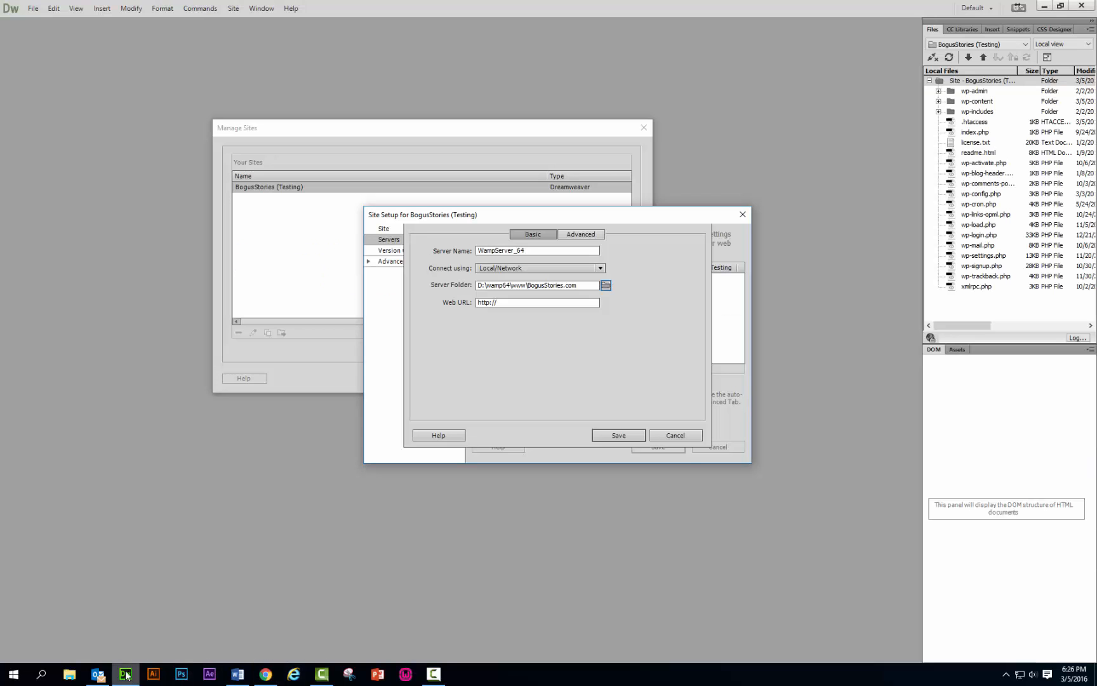
left_click(520, 303)
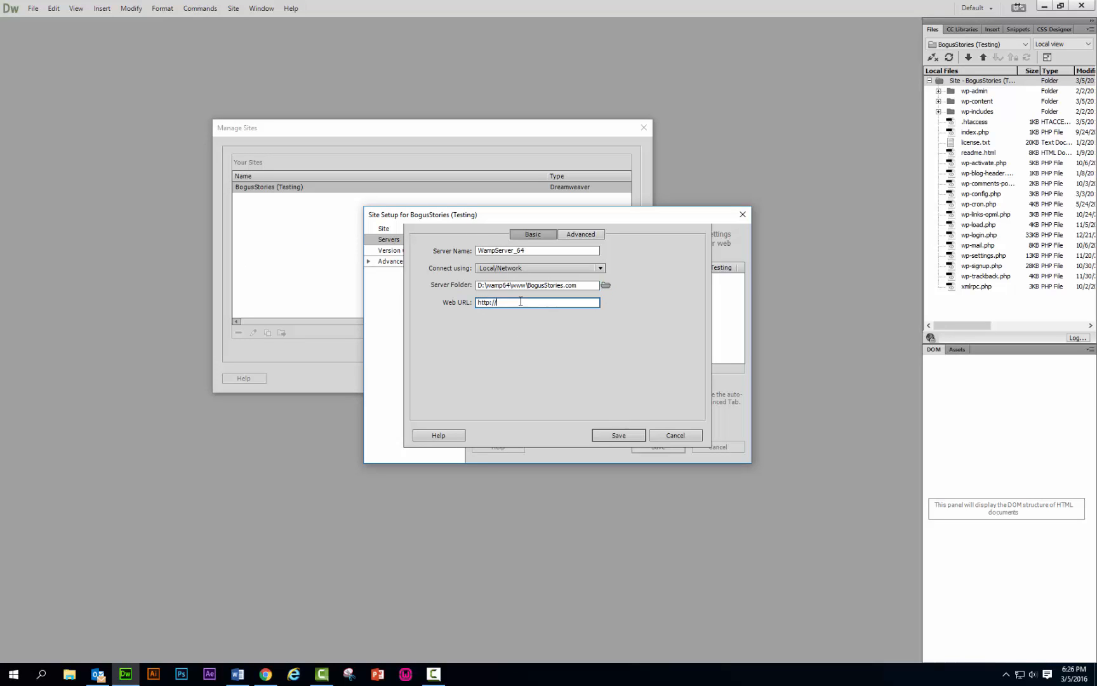
left_click_drag(505, 303, 449, 308)
left_click(499, 303)
right_click(499, 303)
left_click(522, 352)
left_click_drag(496, 302, 463, 306)
key("BackSpace")
Step: Set the testing server model to PHP MySQL, save the server and site setup, and finish managing sites
left_click(579, 236)
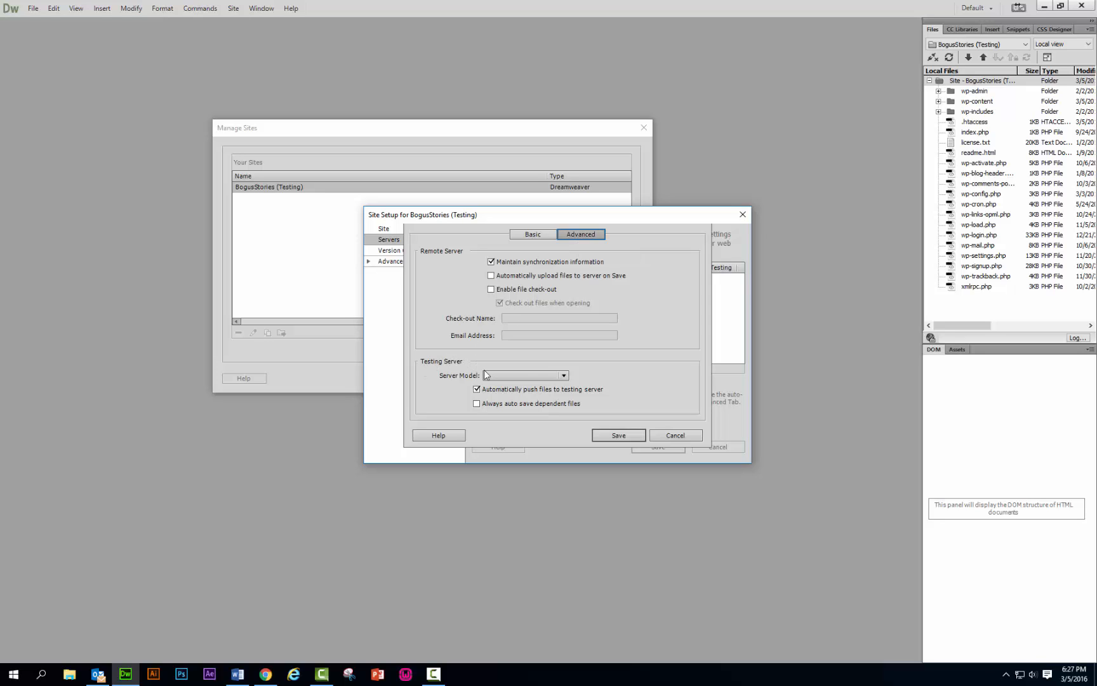
left_click(563, 376)
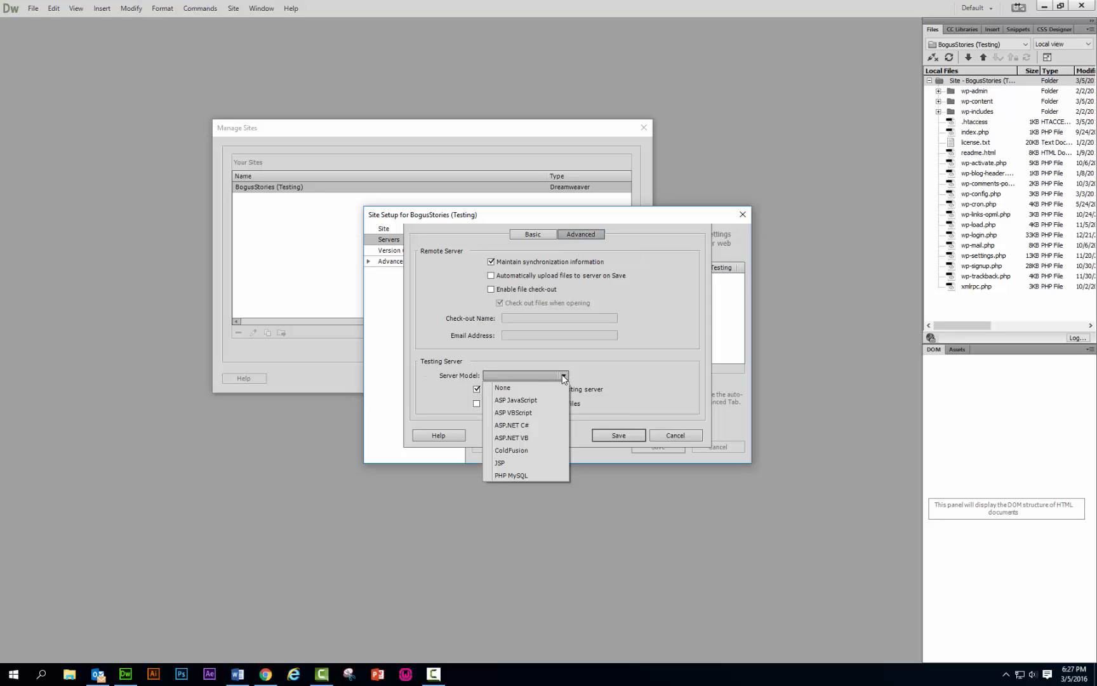
left_click(514, 475)
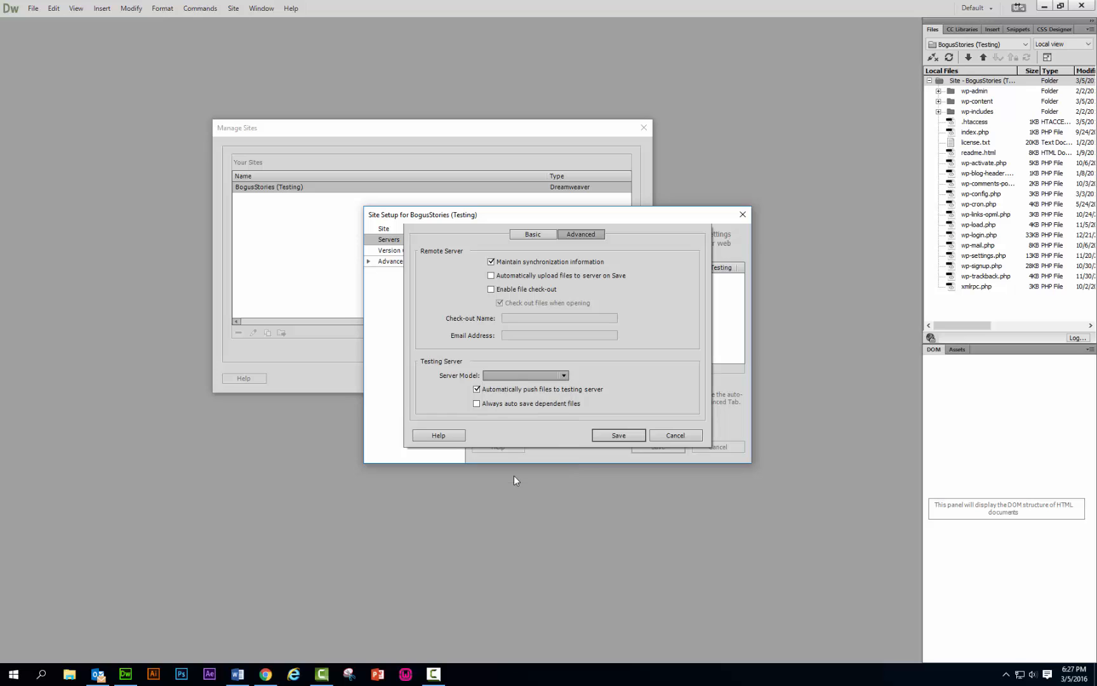
left_click(607, 436)
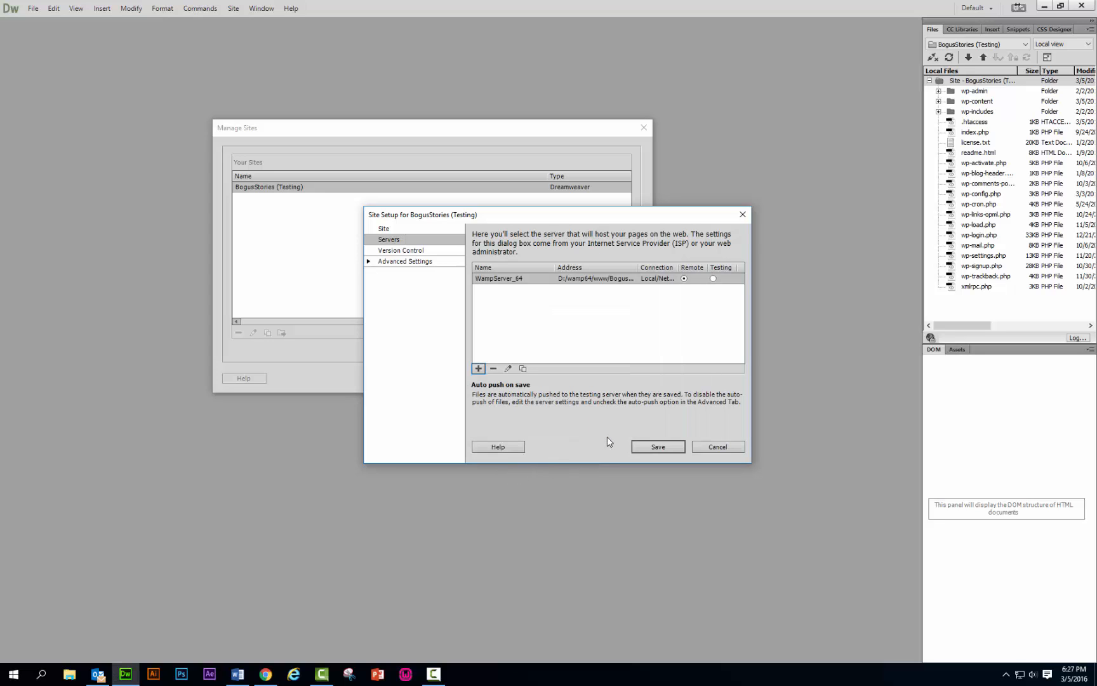
left_click(650, 450)
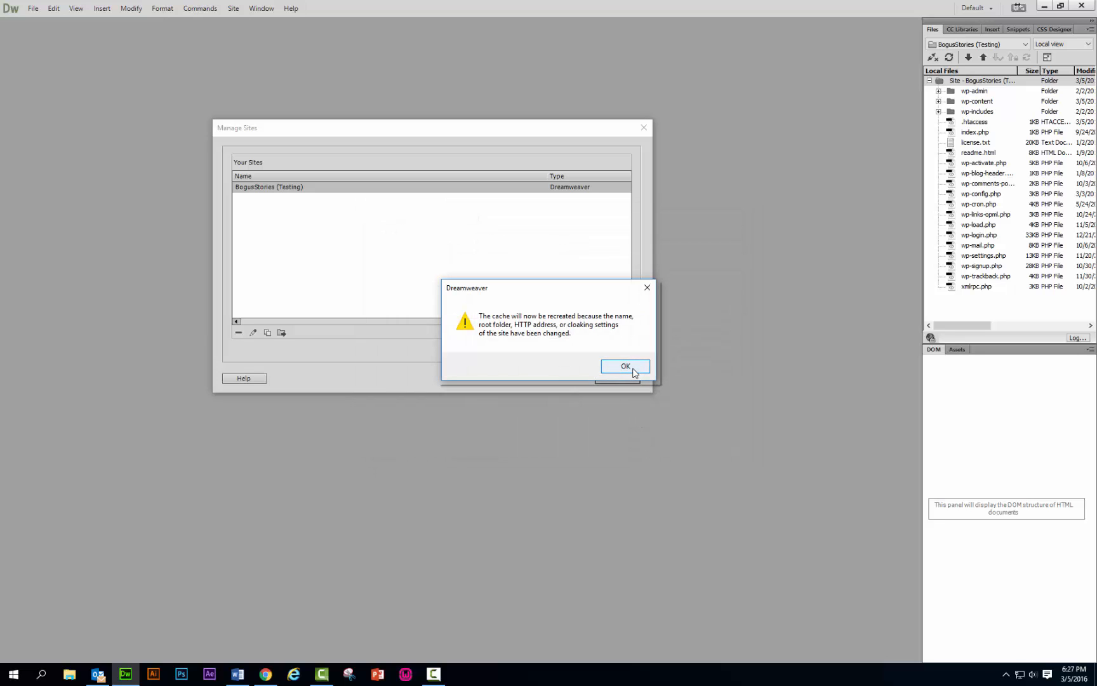
left_click(626, 367)
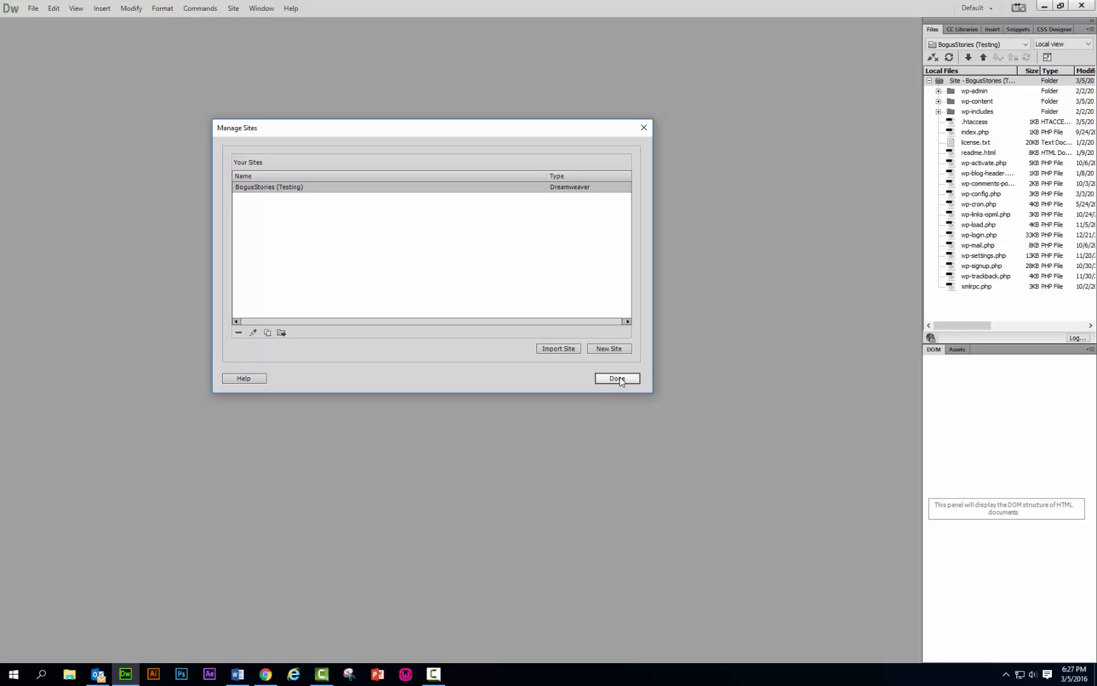
left_click(617, 379)
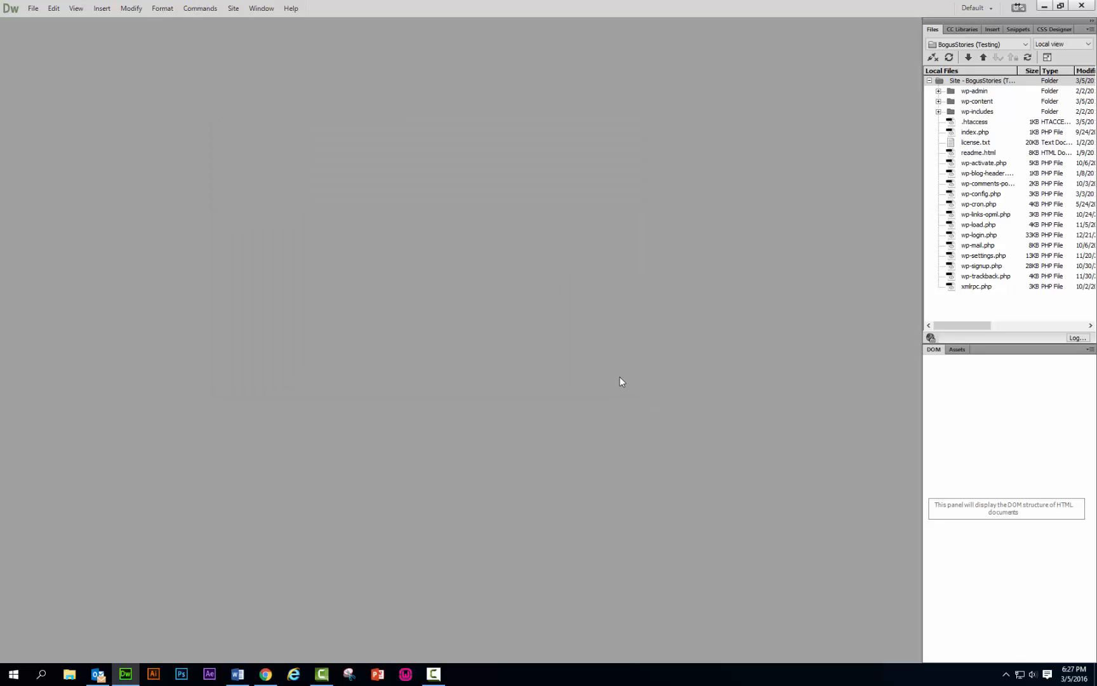
Step: Open index.php, accept specifying a testing server, and save WampServer_64 as the Testing server
double_click(978, 135)
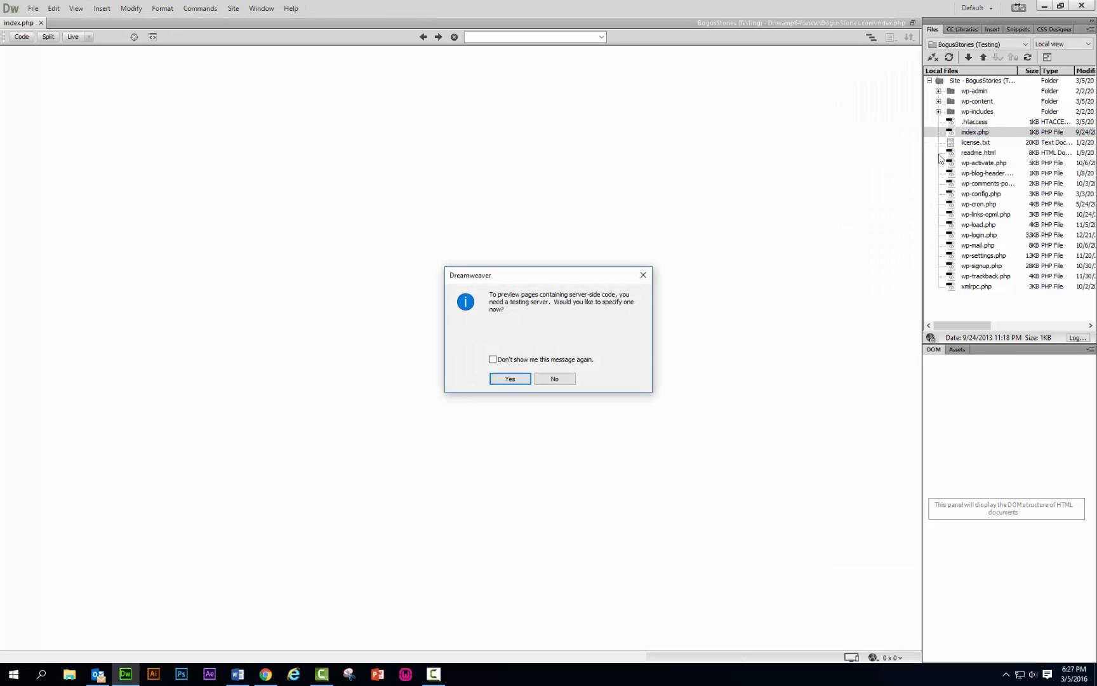
left_click(525, 381)
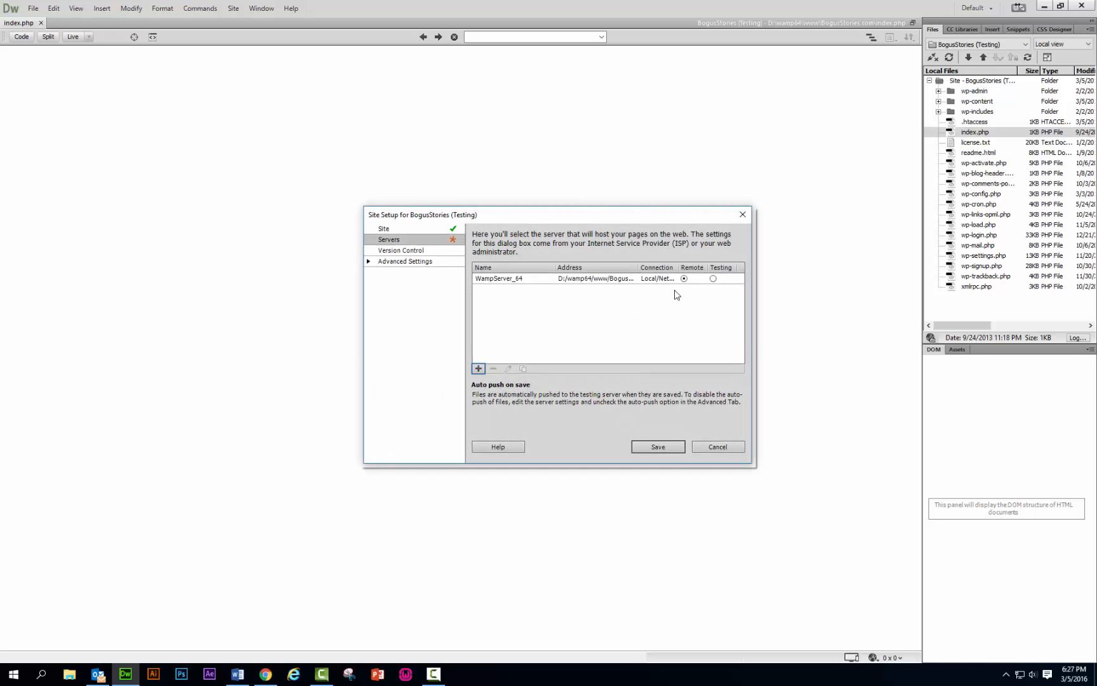
left_click(713, 279)
left_click(671, 445)
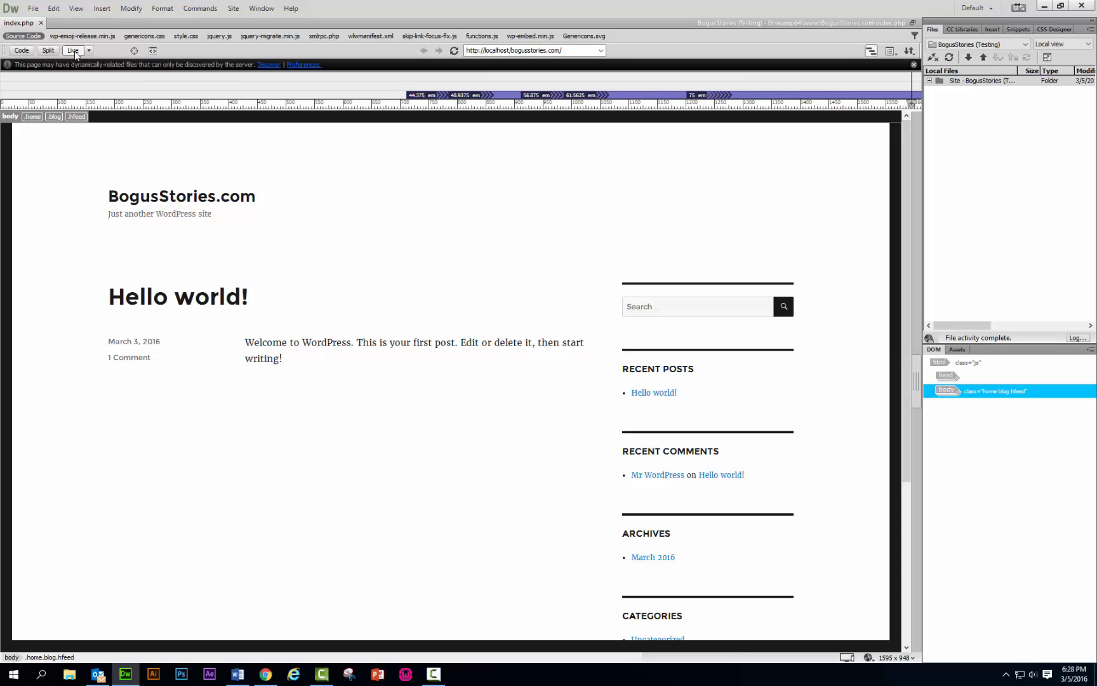
Step: Show index.php in Split view and try to discover its dynamically-related files
left_click(55, 53)
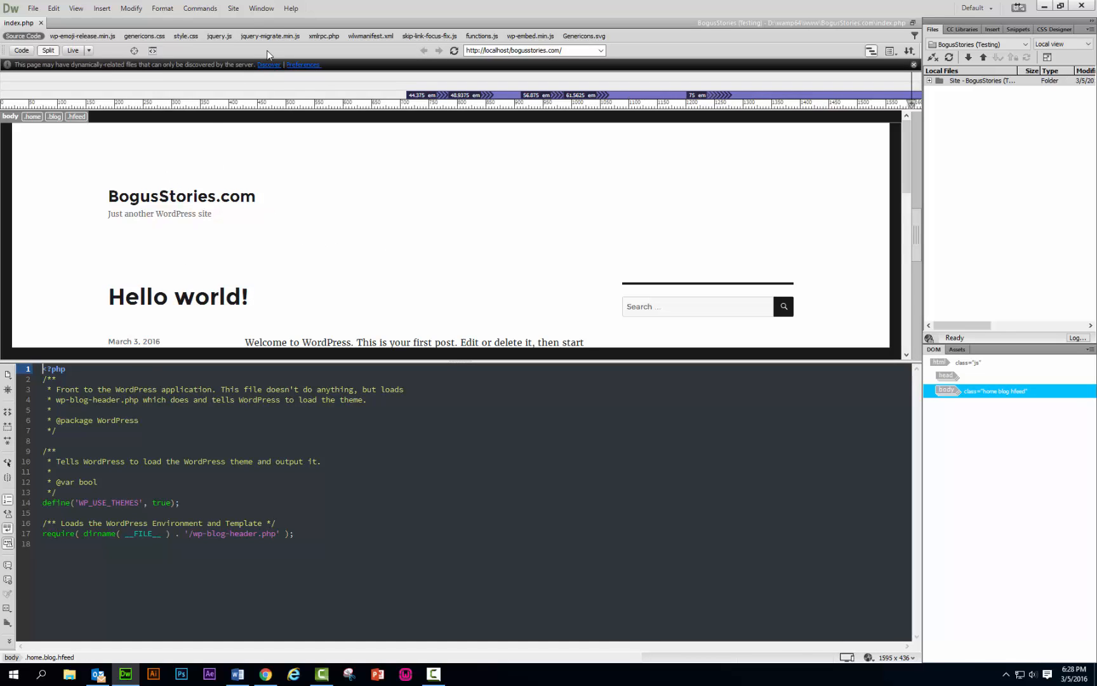
left_click(268, 66)
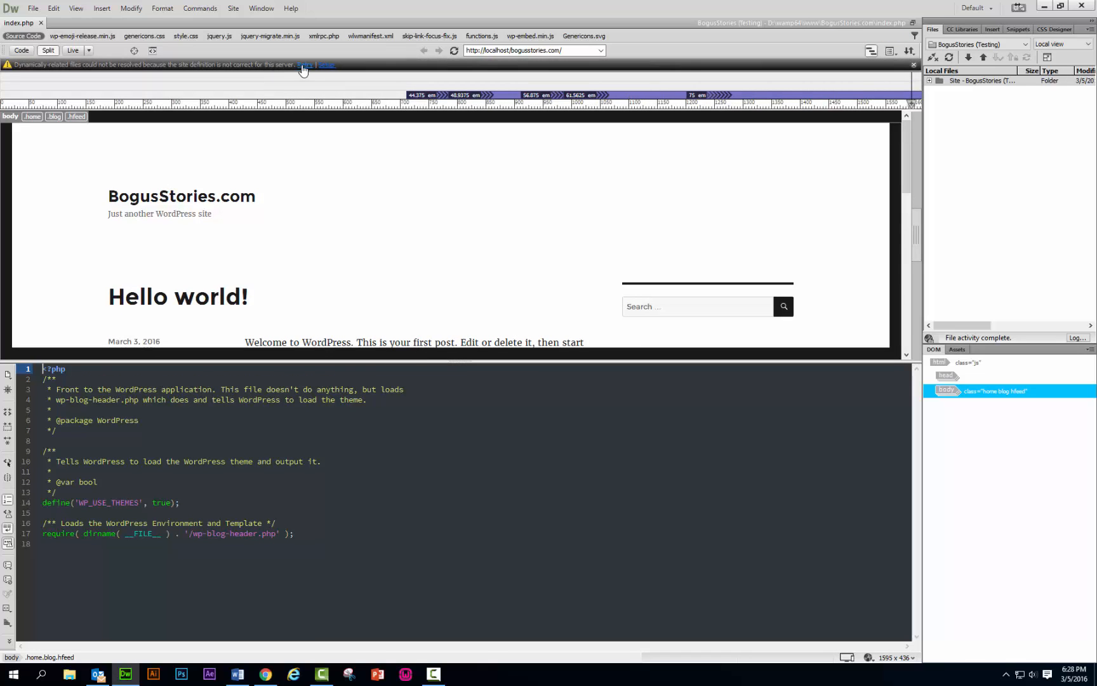
left_click(304, 66)
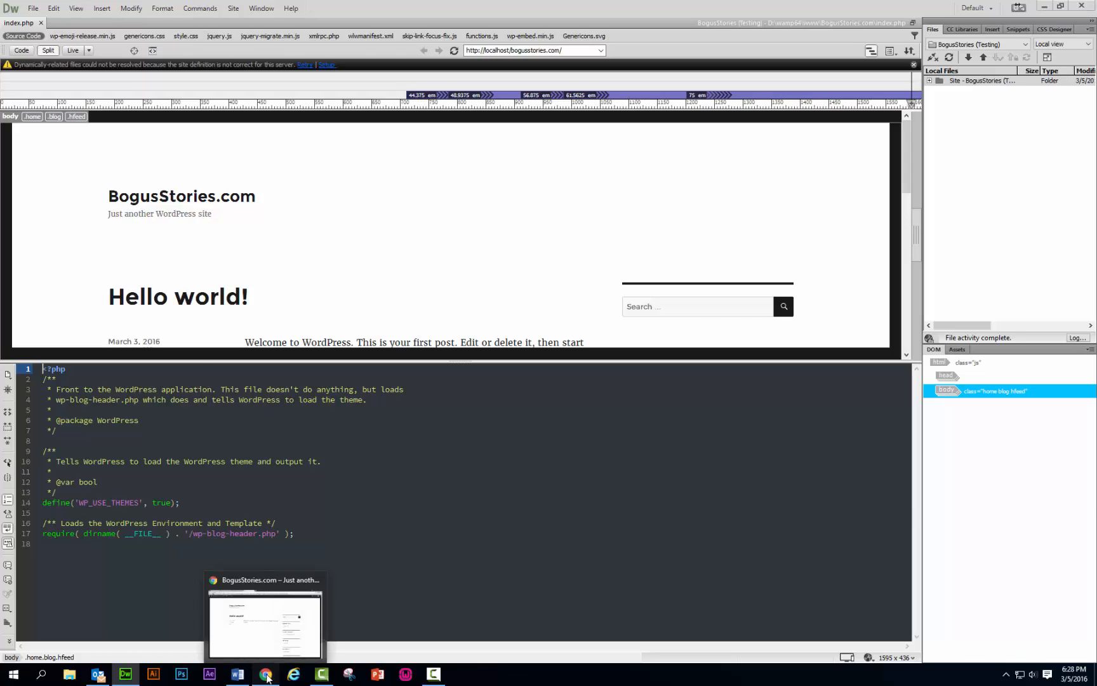
Step: Switch to Chrome and save the BogusStories.com WordPress permalink setting as Plain
left_click(266, 675)
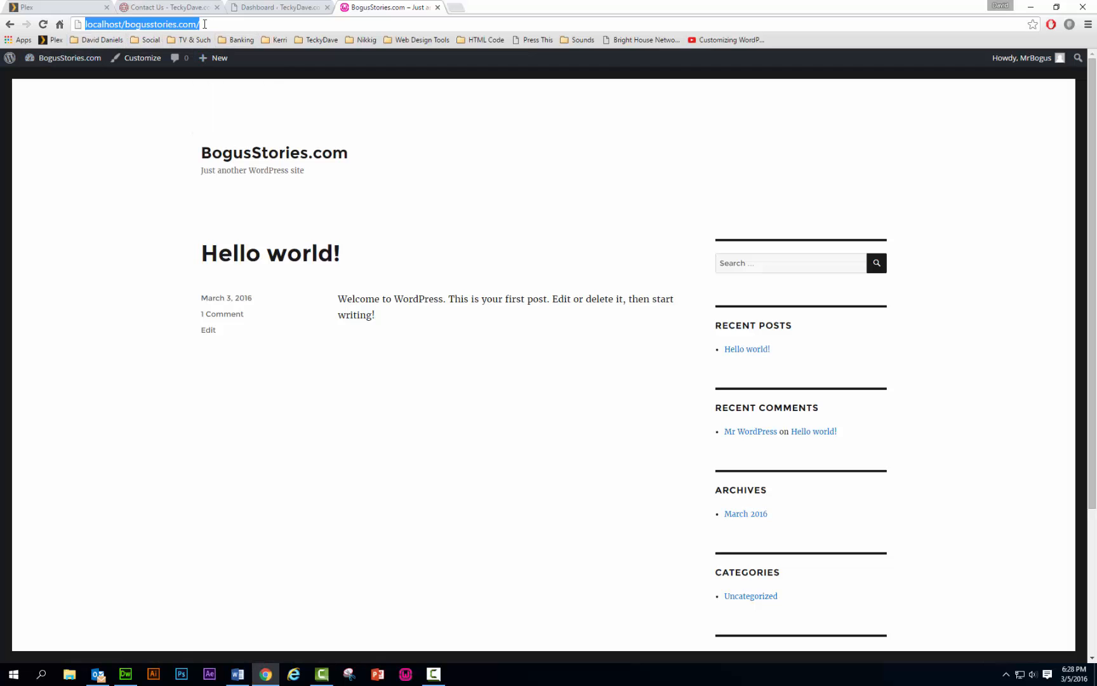
mouse_move(81, 65)
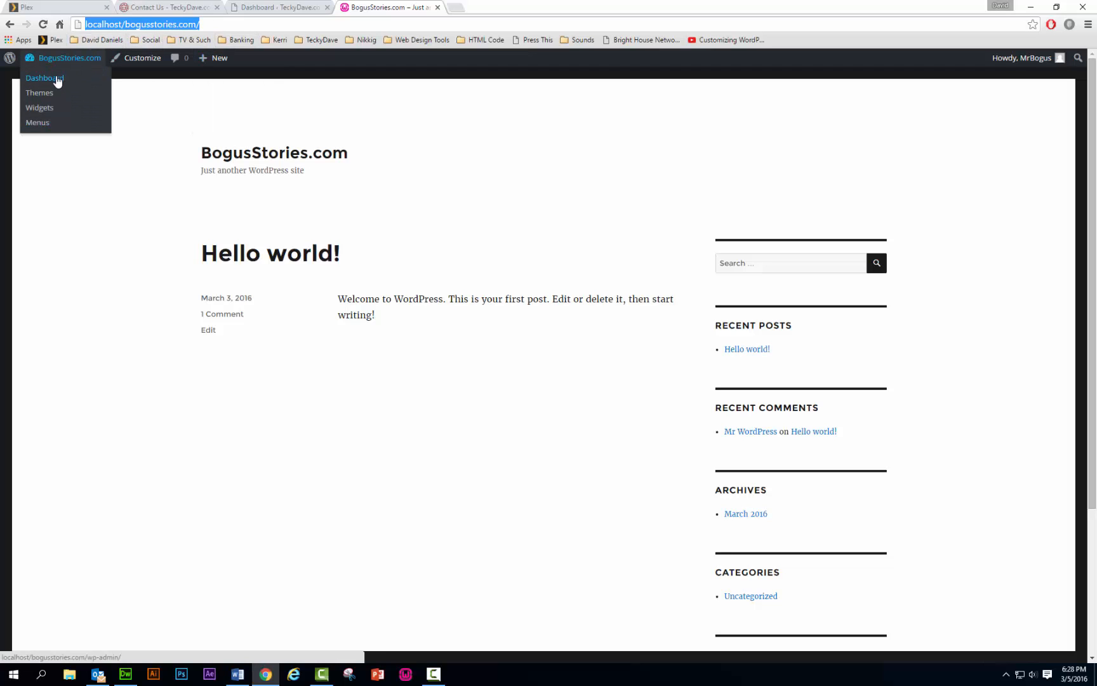
left_click(57, 79)
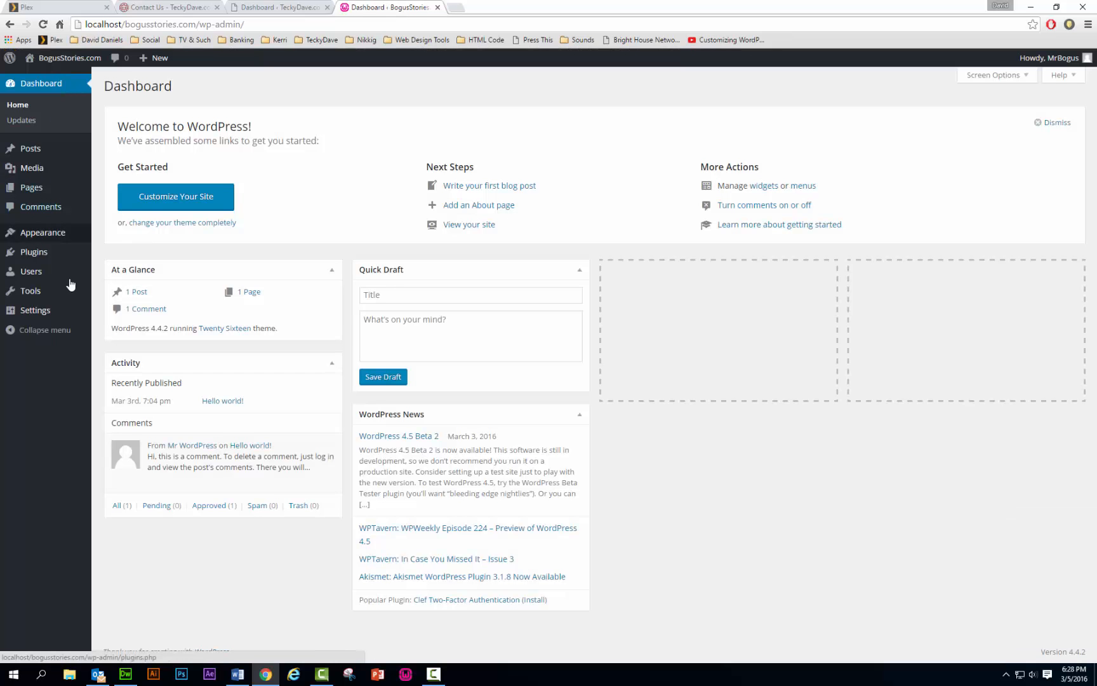
mouse_move(47, 313)
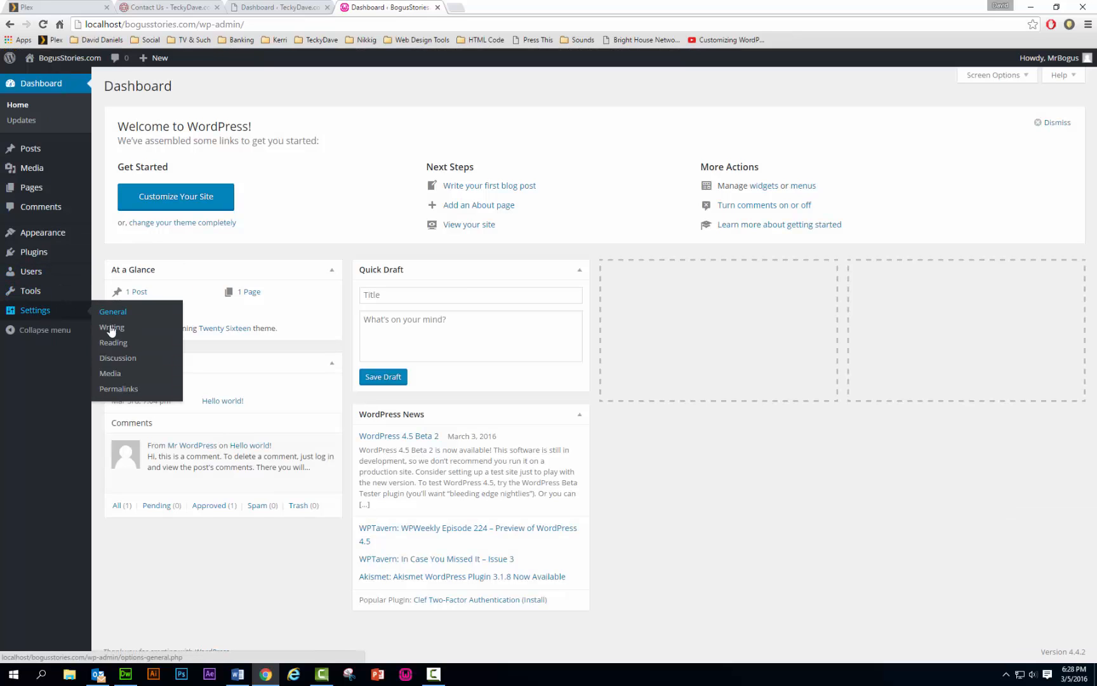
left_click(114, 390)
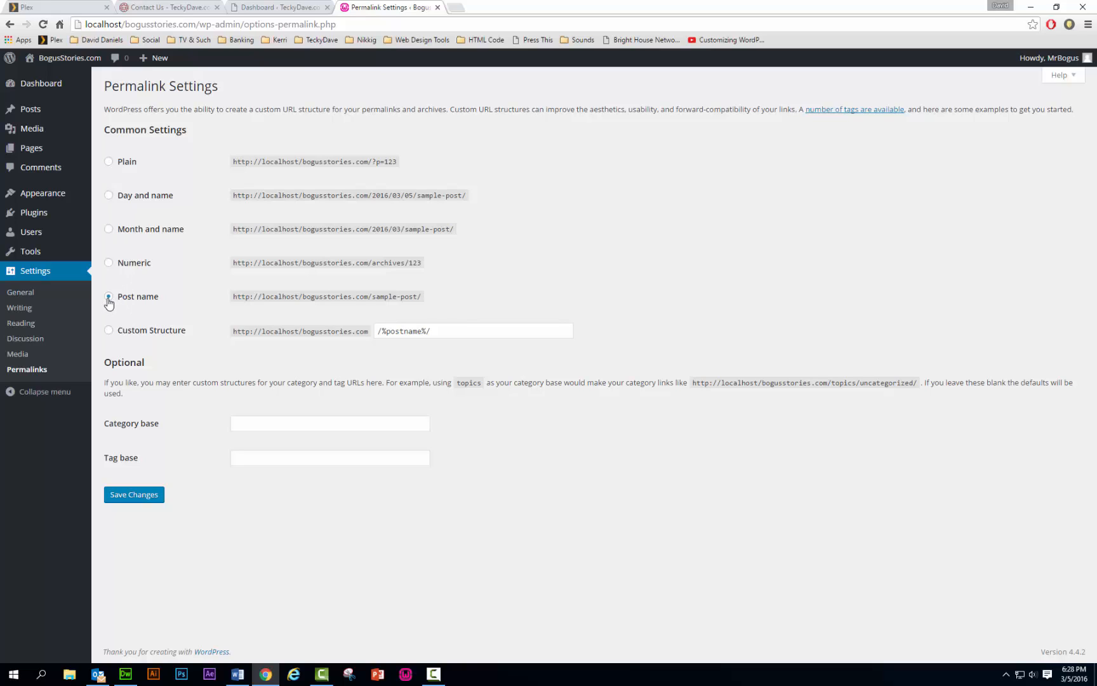
left_click(108, 166)
left_click(129, 493)
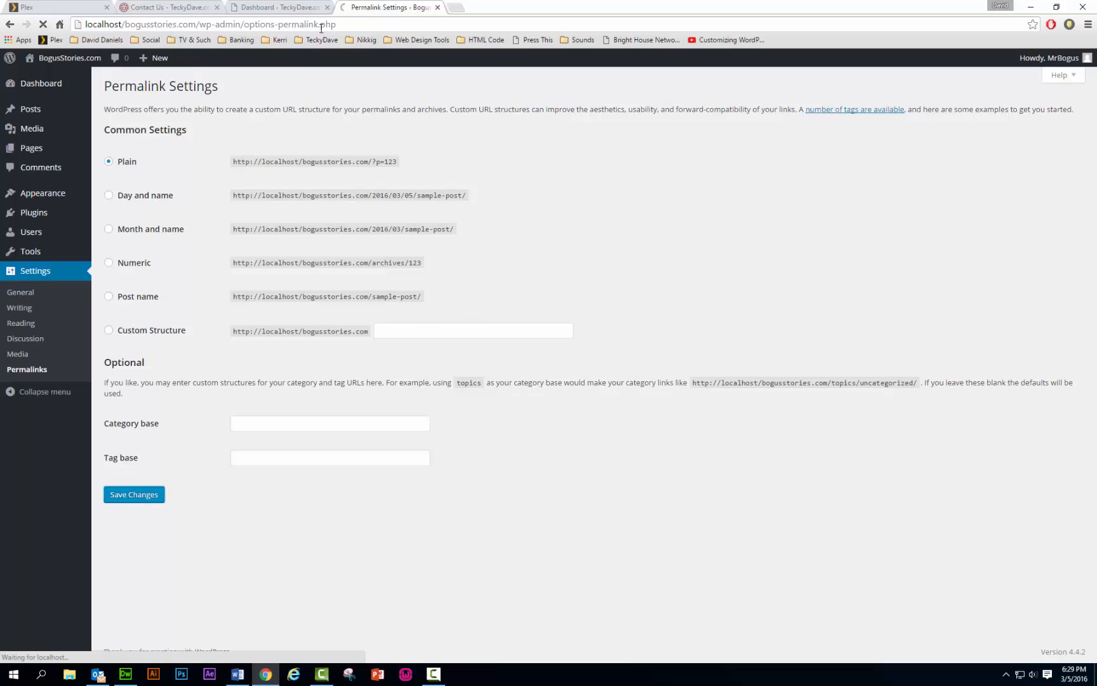
Step: Return to Dreamweaver and retry discovering the dynamically-related files of index.php
left_click(126, 673)
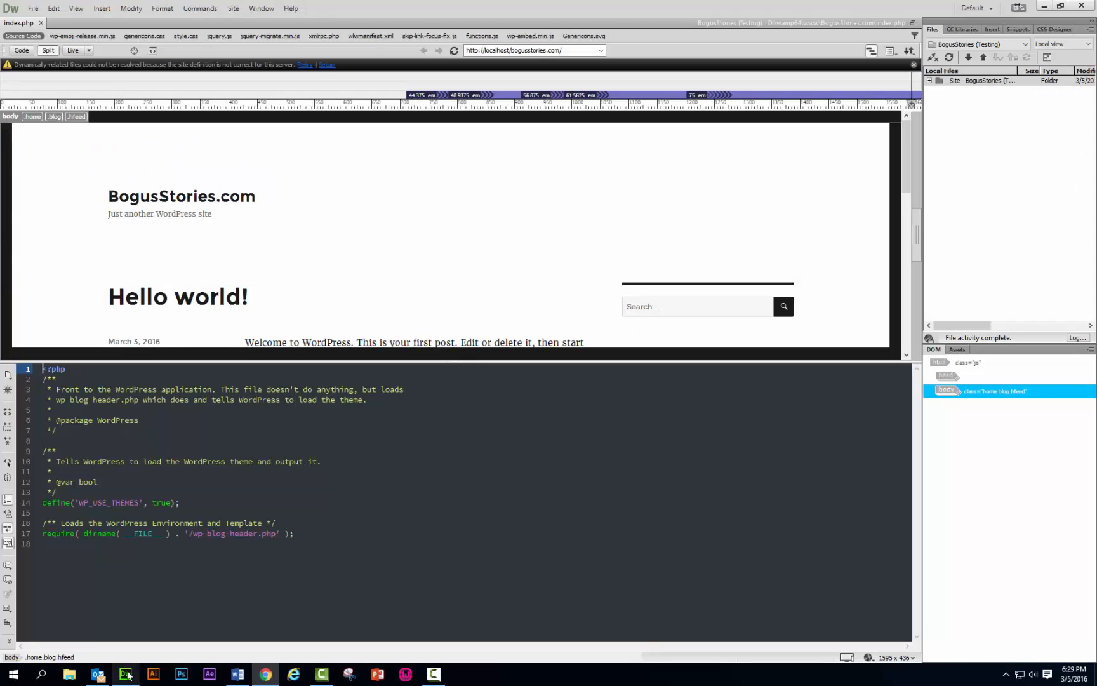
left_click(306, 66)
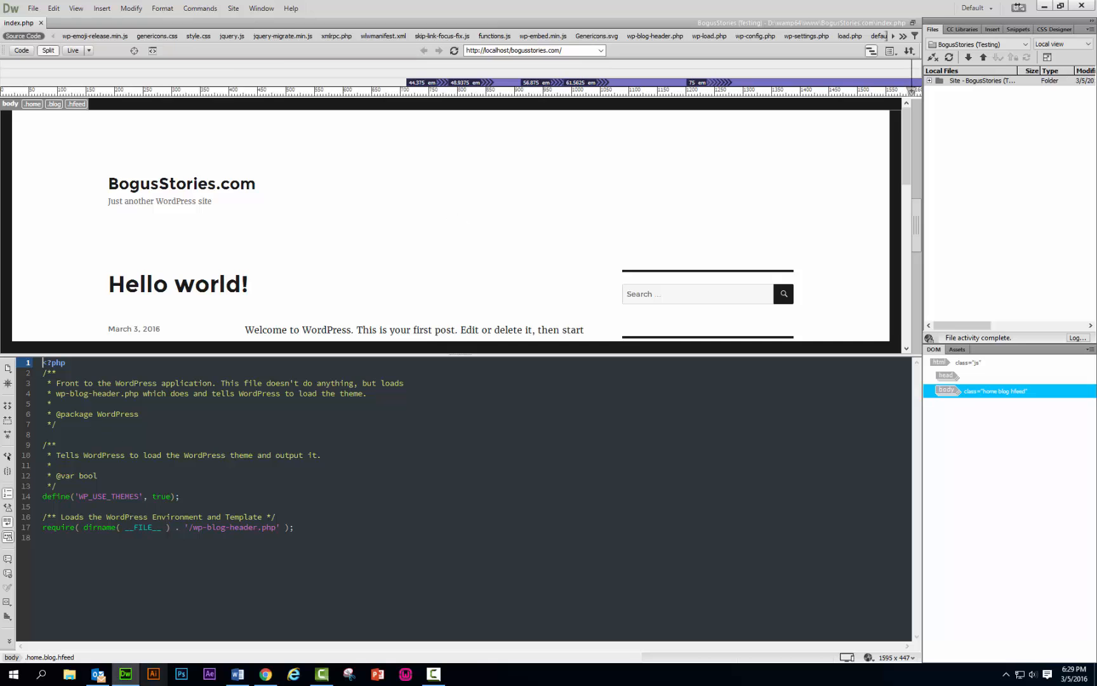
Step: Switch to Chrome, view the TeckyDave.com Contact Us page, and expand its support chat
left_click(267, 677)
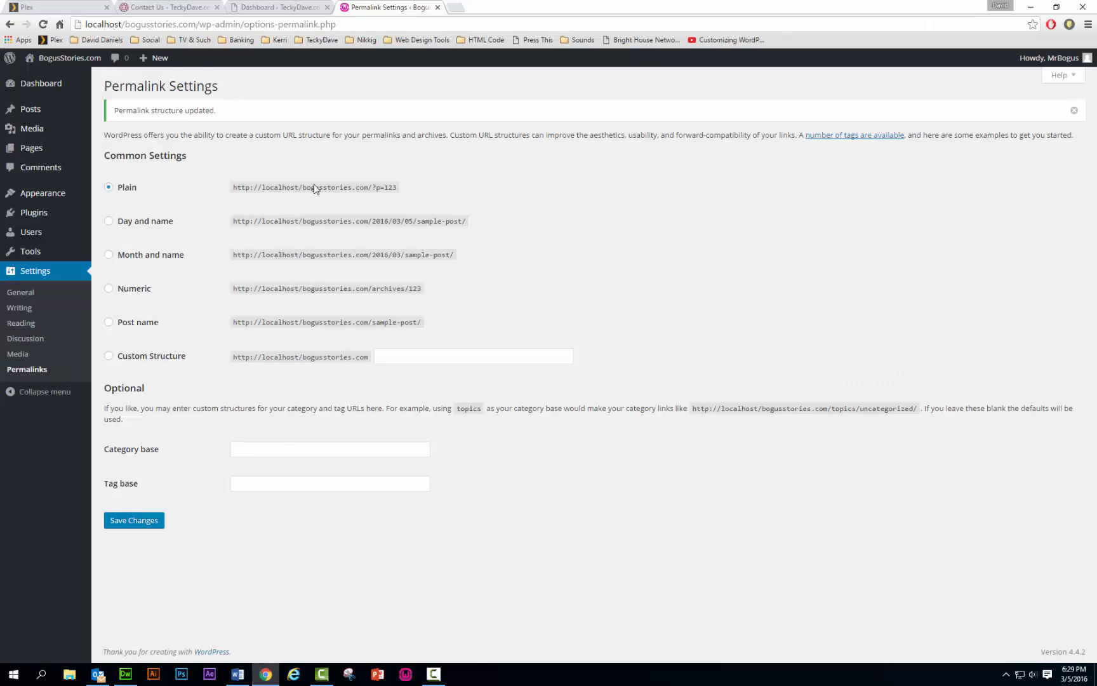
left_click(144, 7)
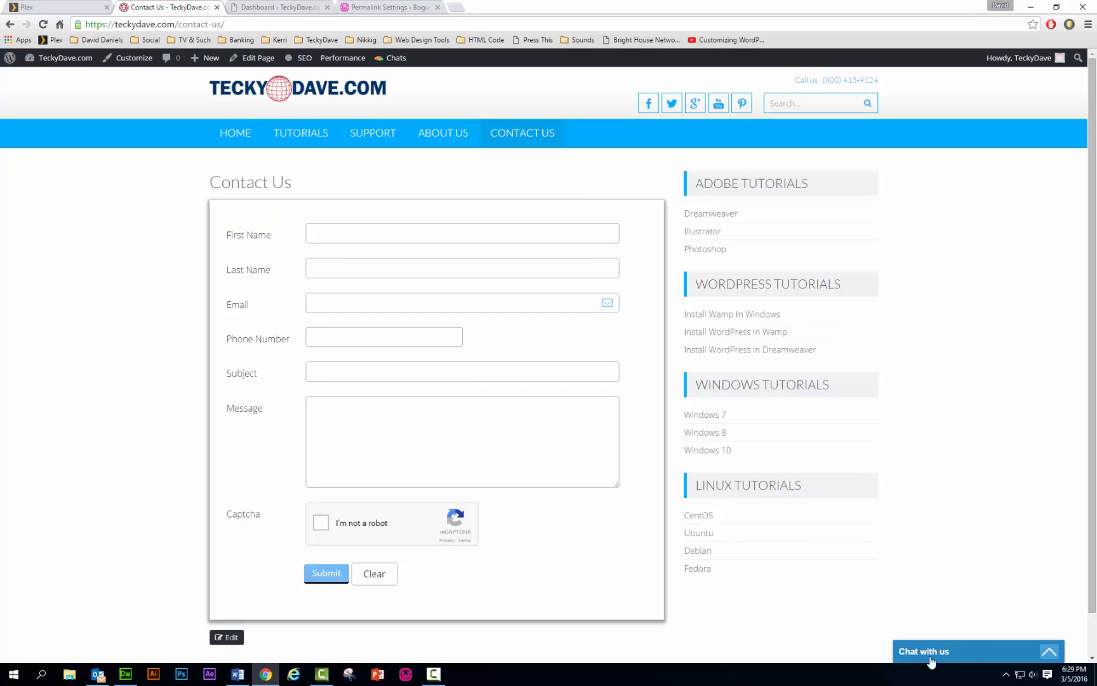
left_click(1042, 654)
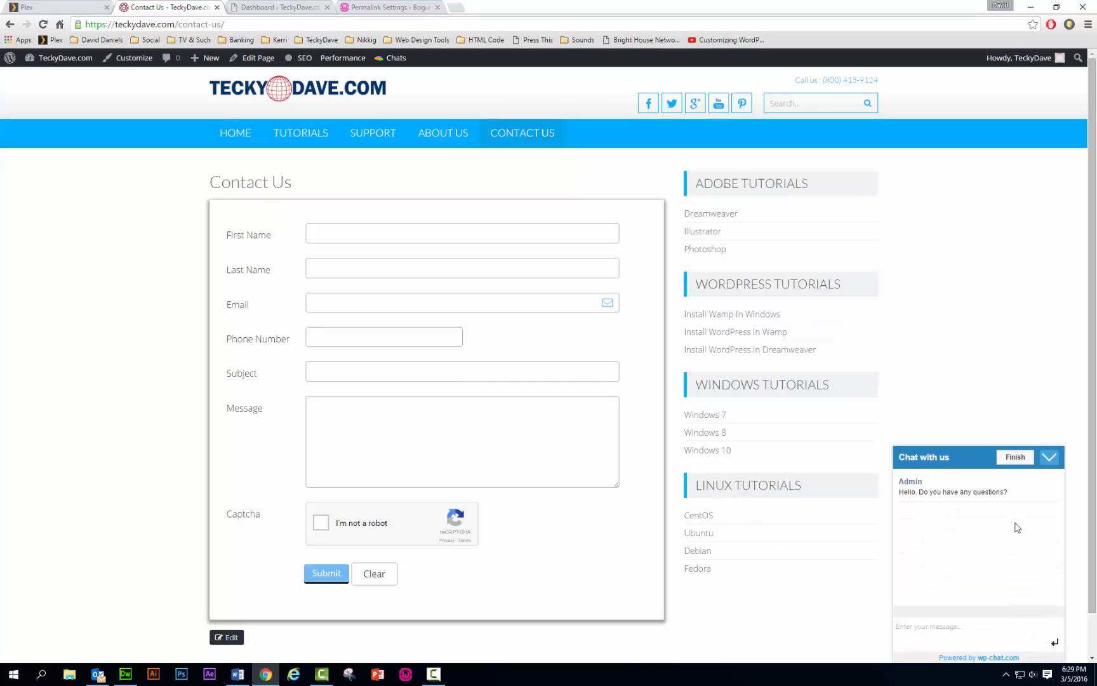